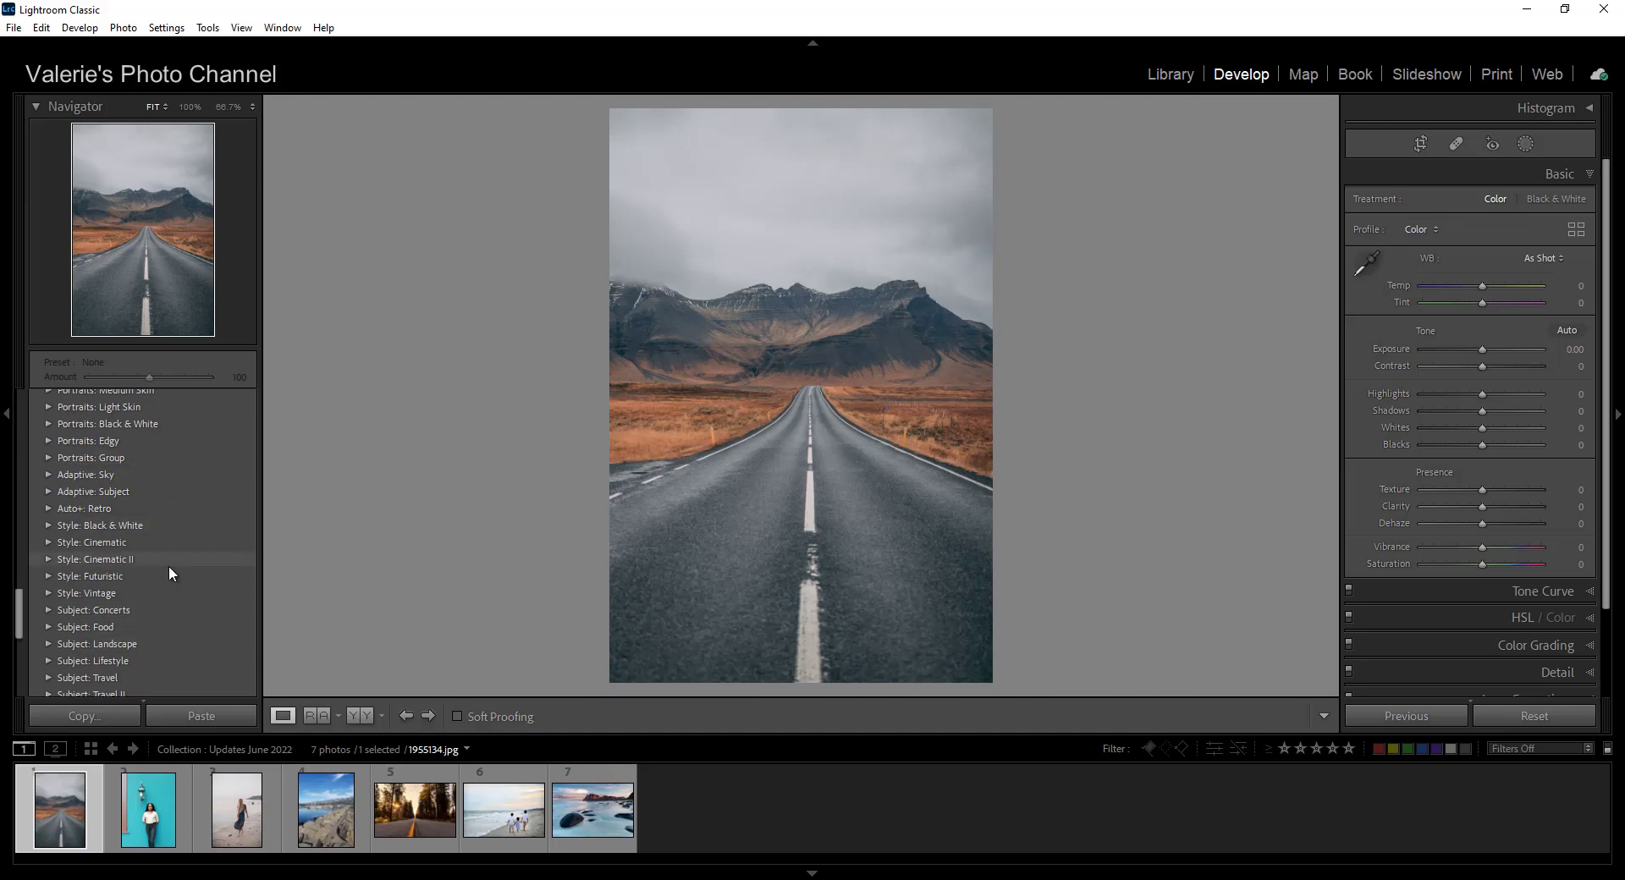
Apply the FT06 Futuristic preset to the road photo, try other amounts, then reset it to 100.
left_click(48, 575)
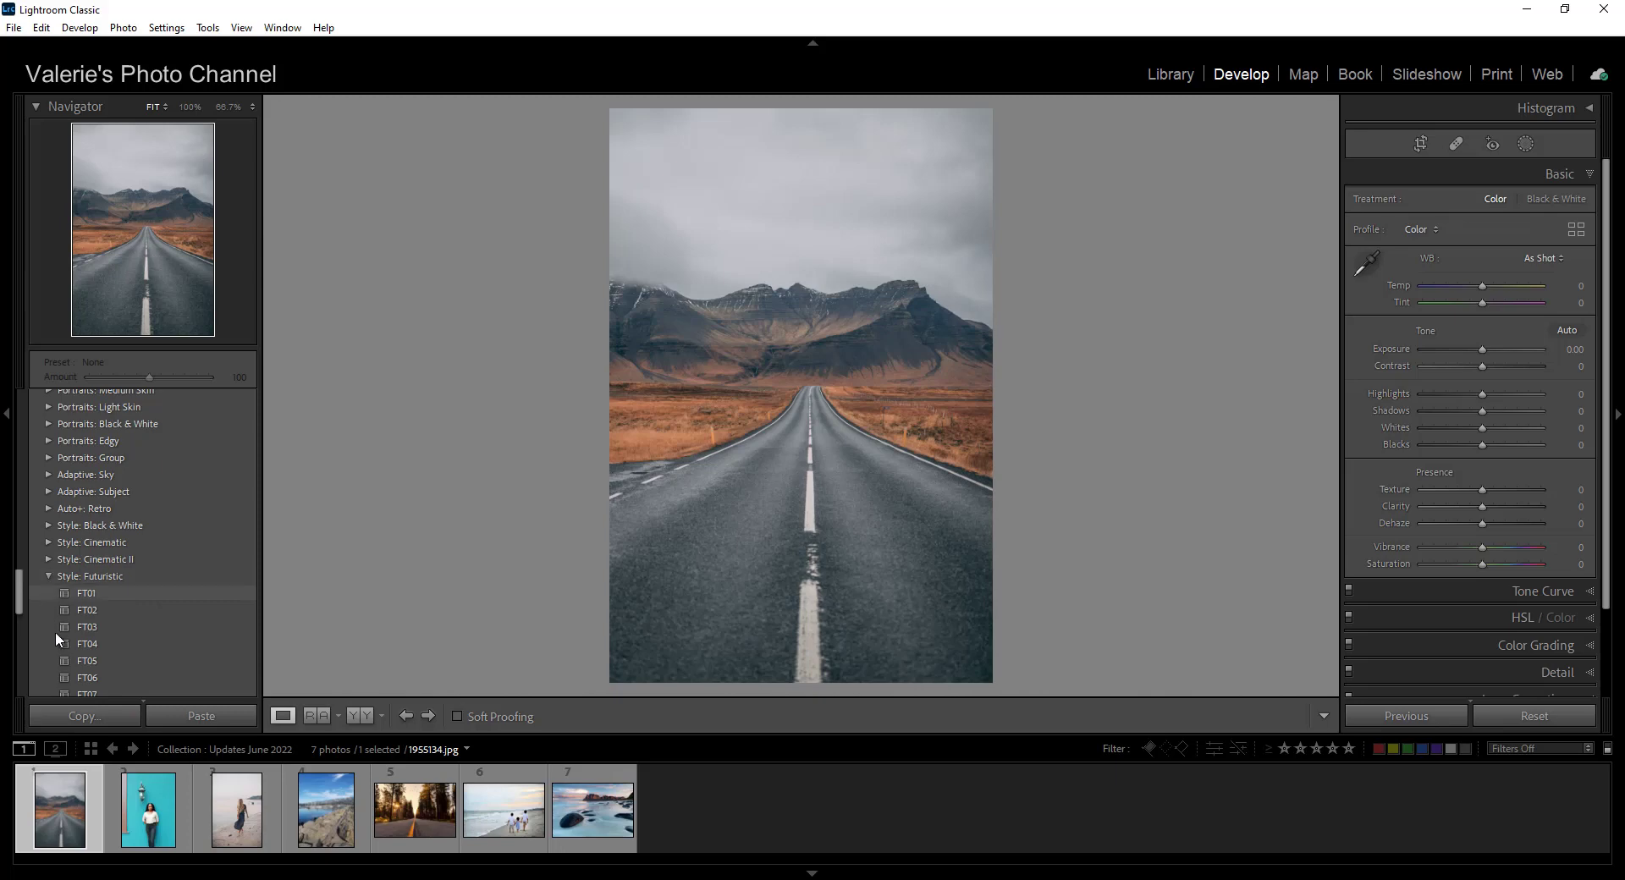
left_click(90, 677)
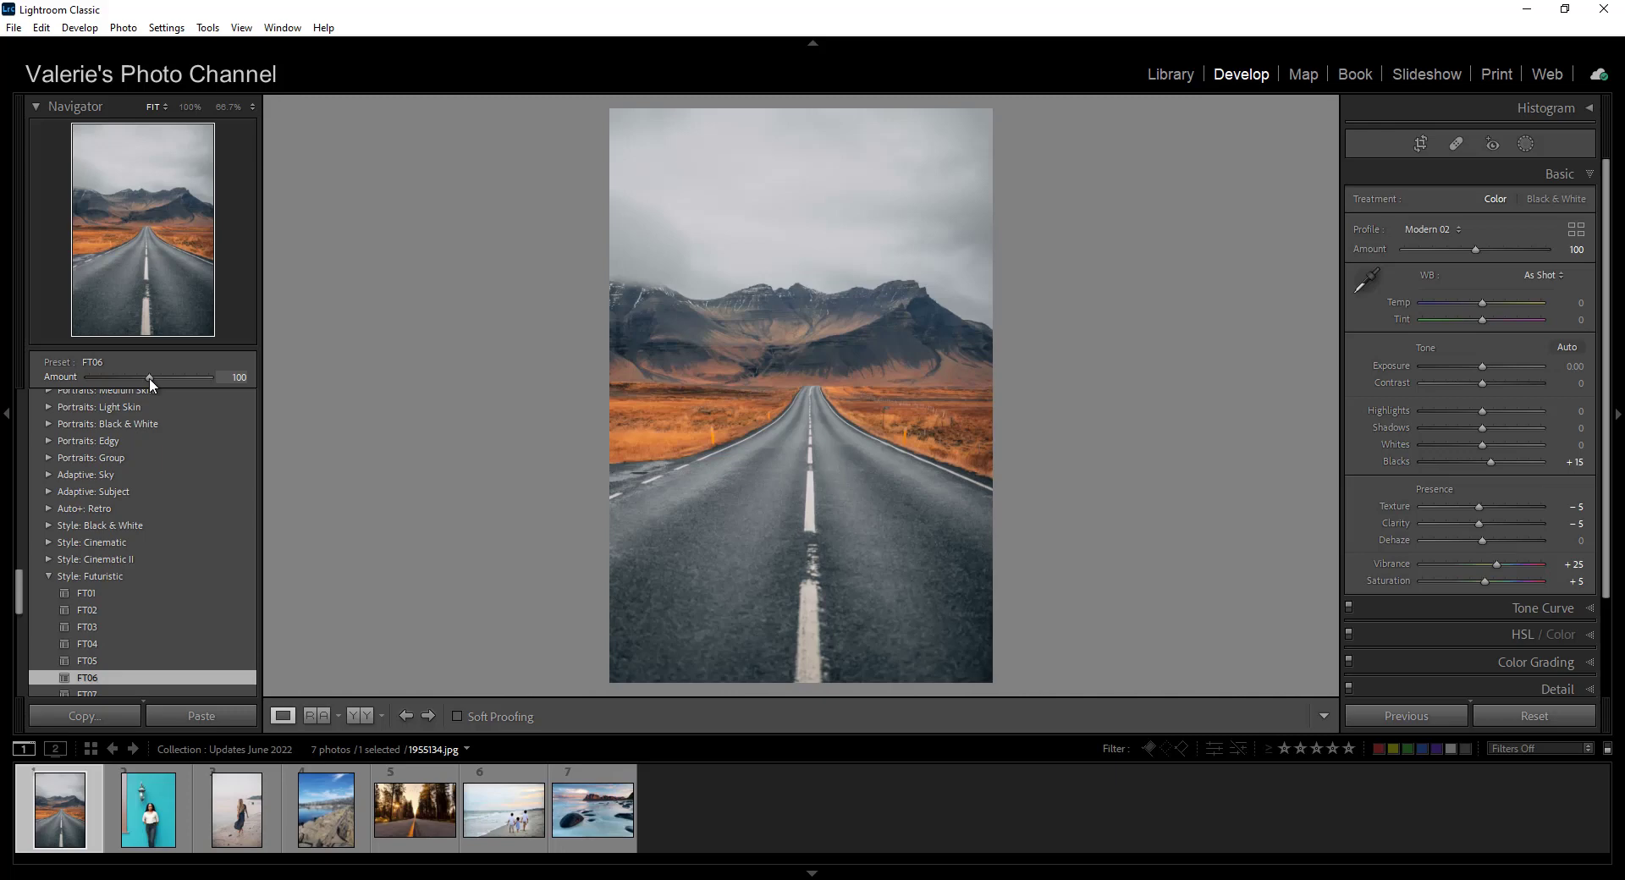
left_click_drag(148, 377, 105, 364)
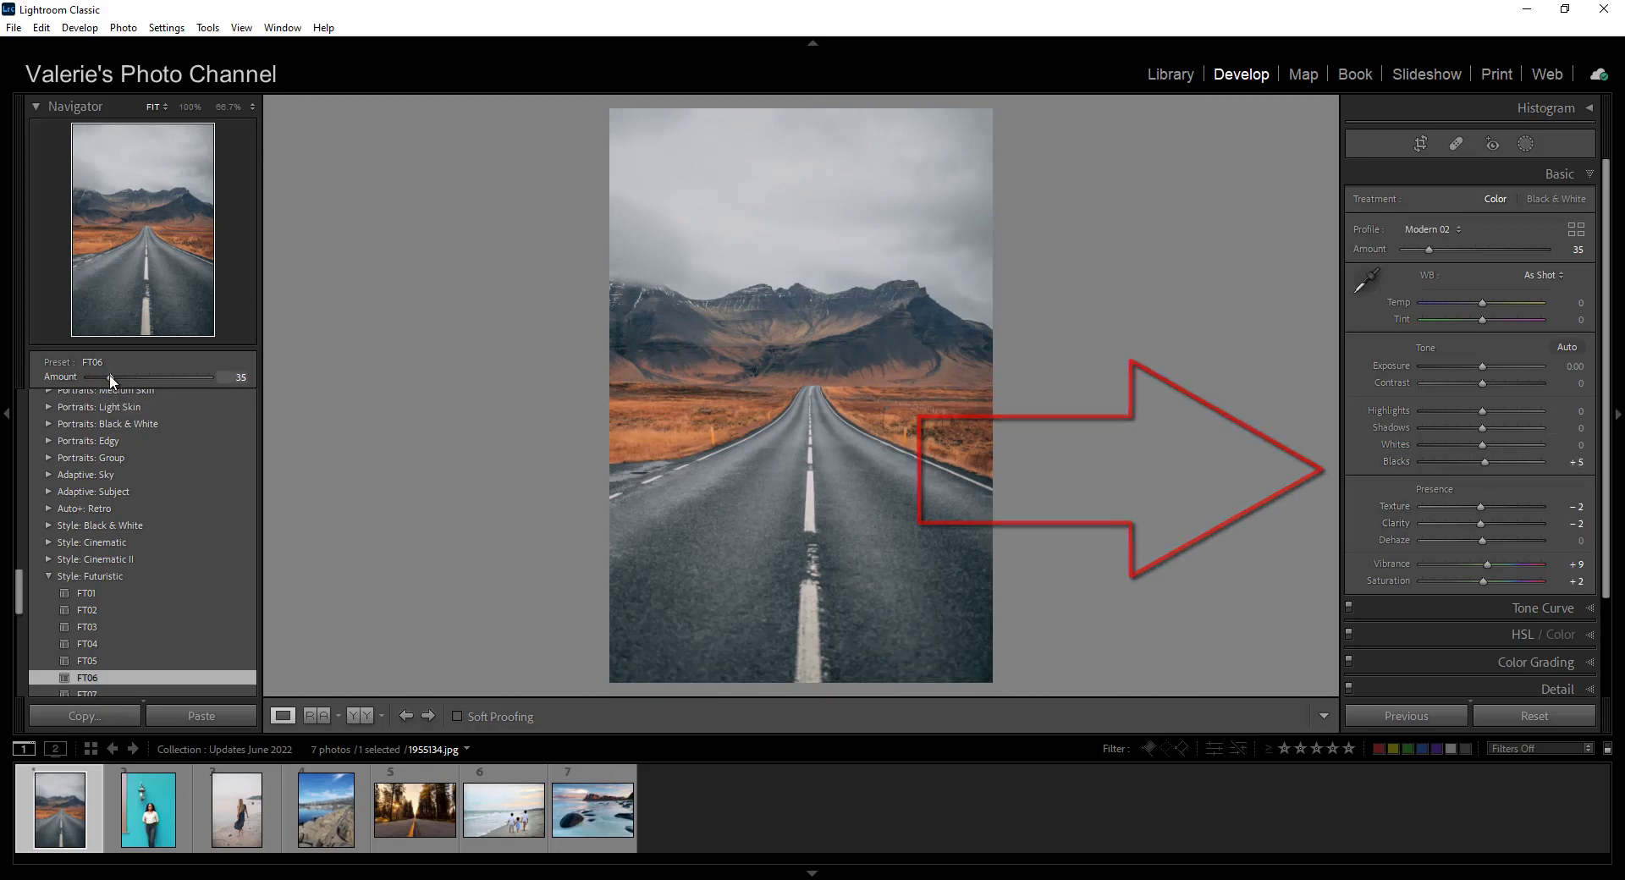
left_click_drag(171, 379, 204, 384)
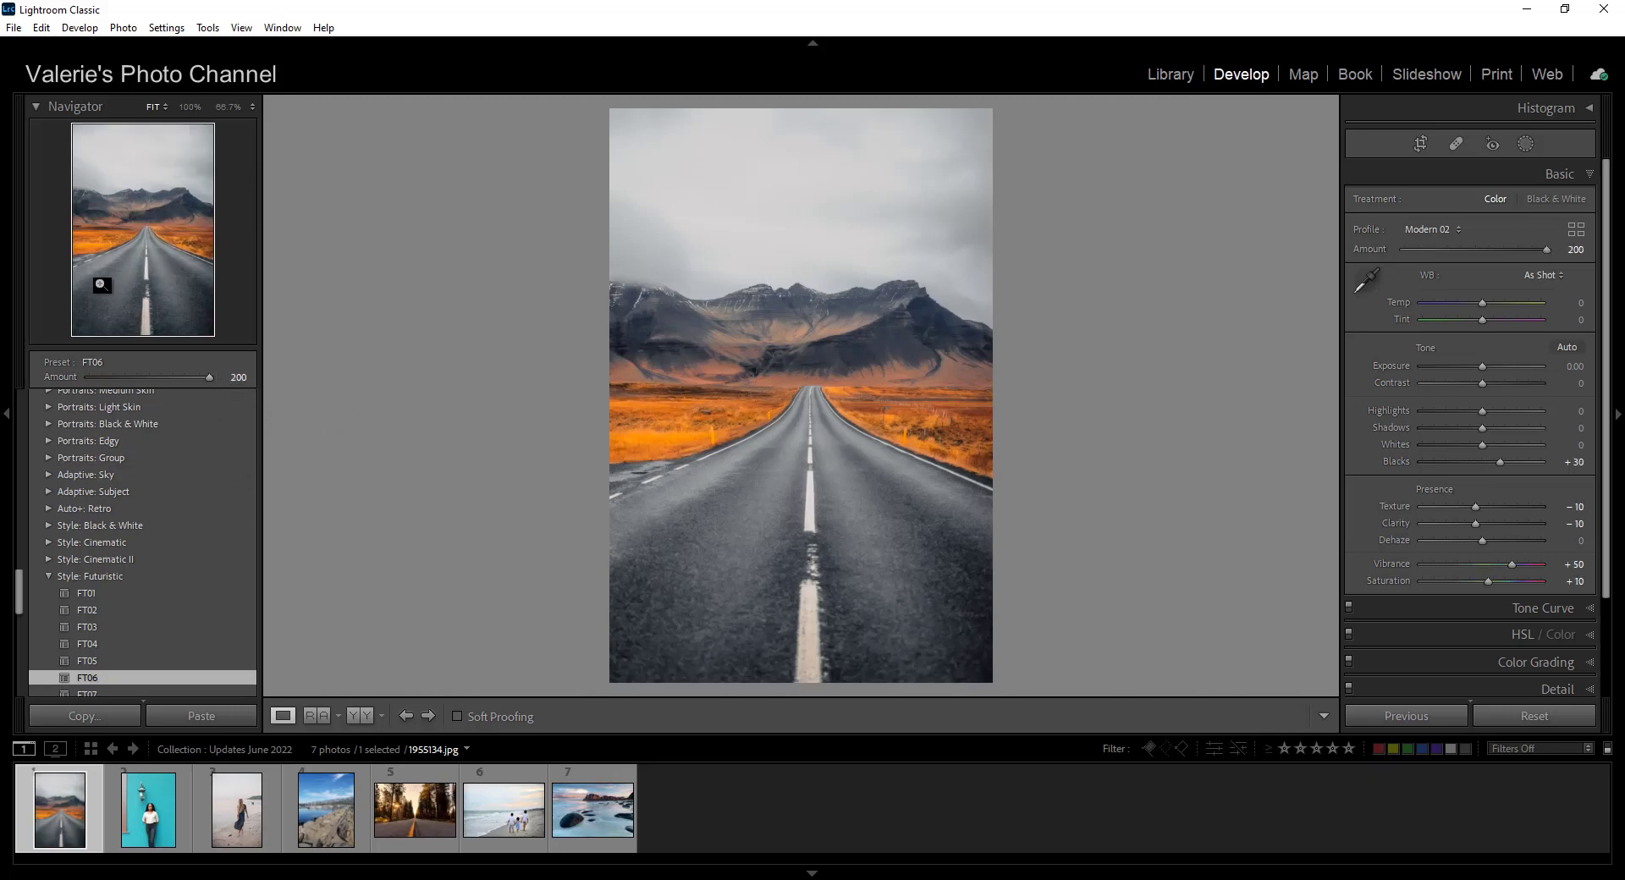
double_click(61, 377)
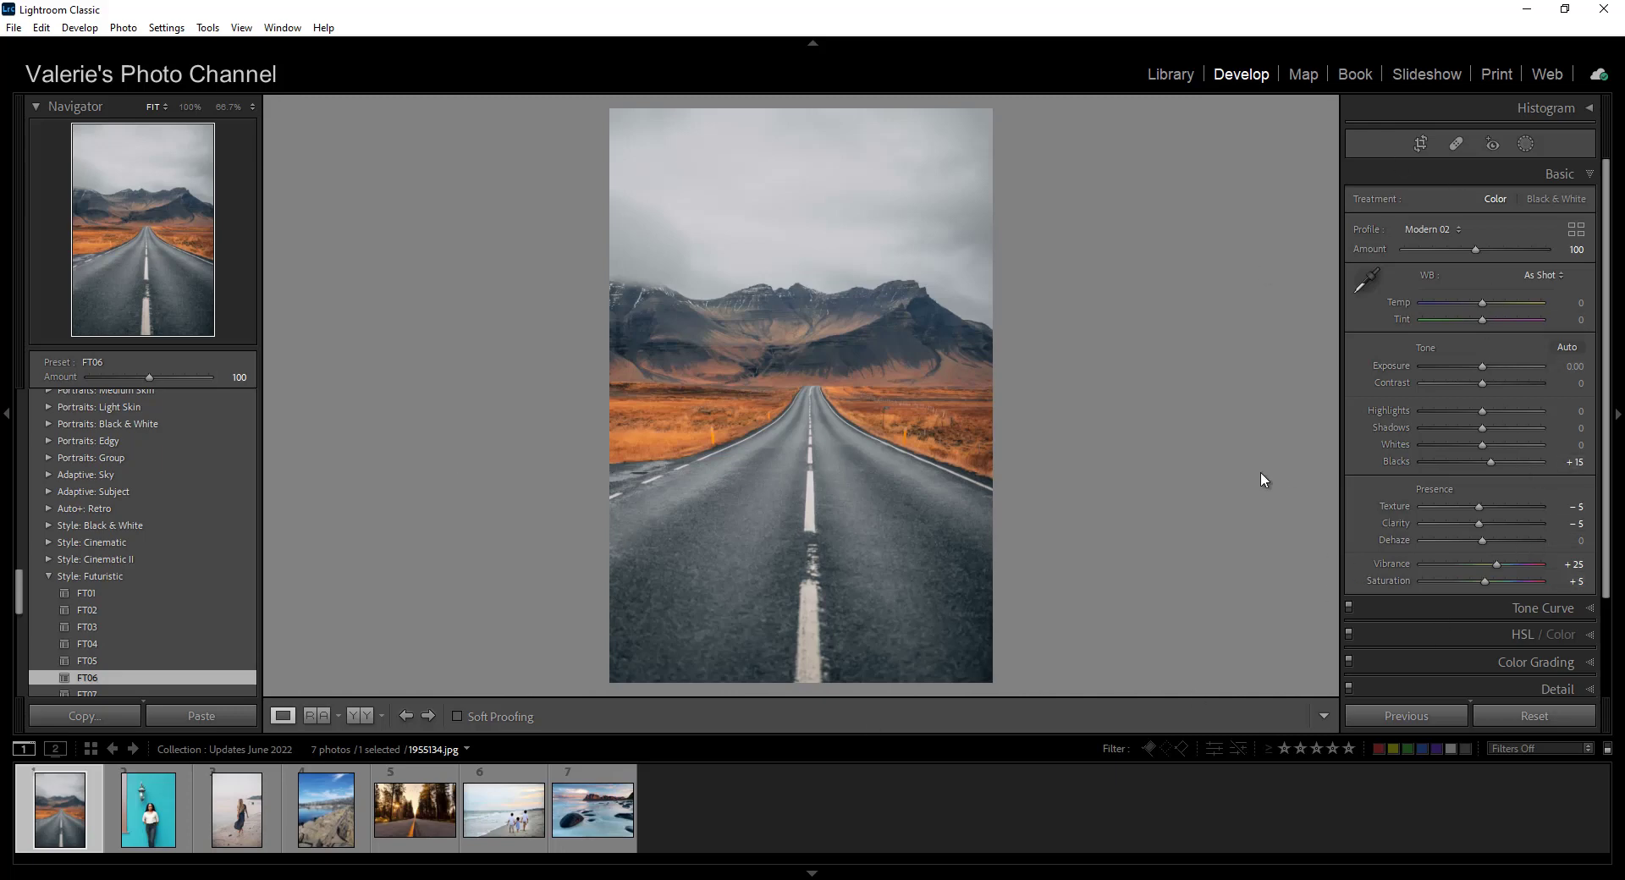
scroll(1505, 626, "down", 1)
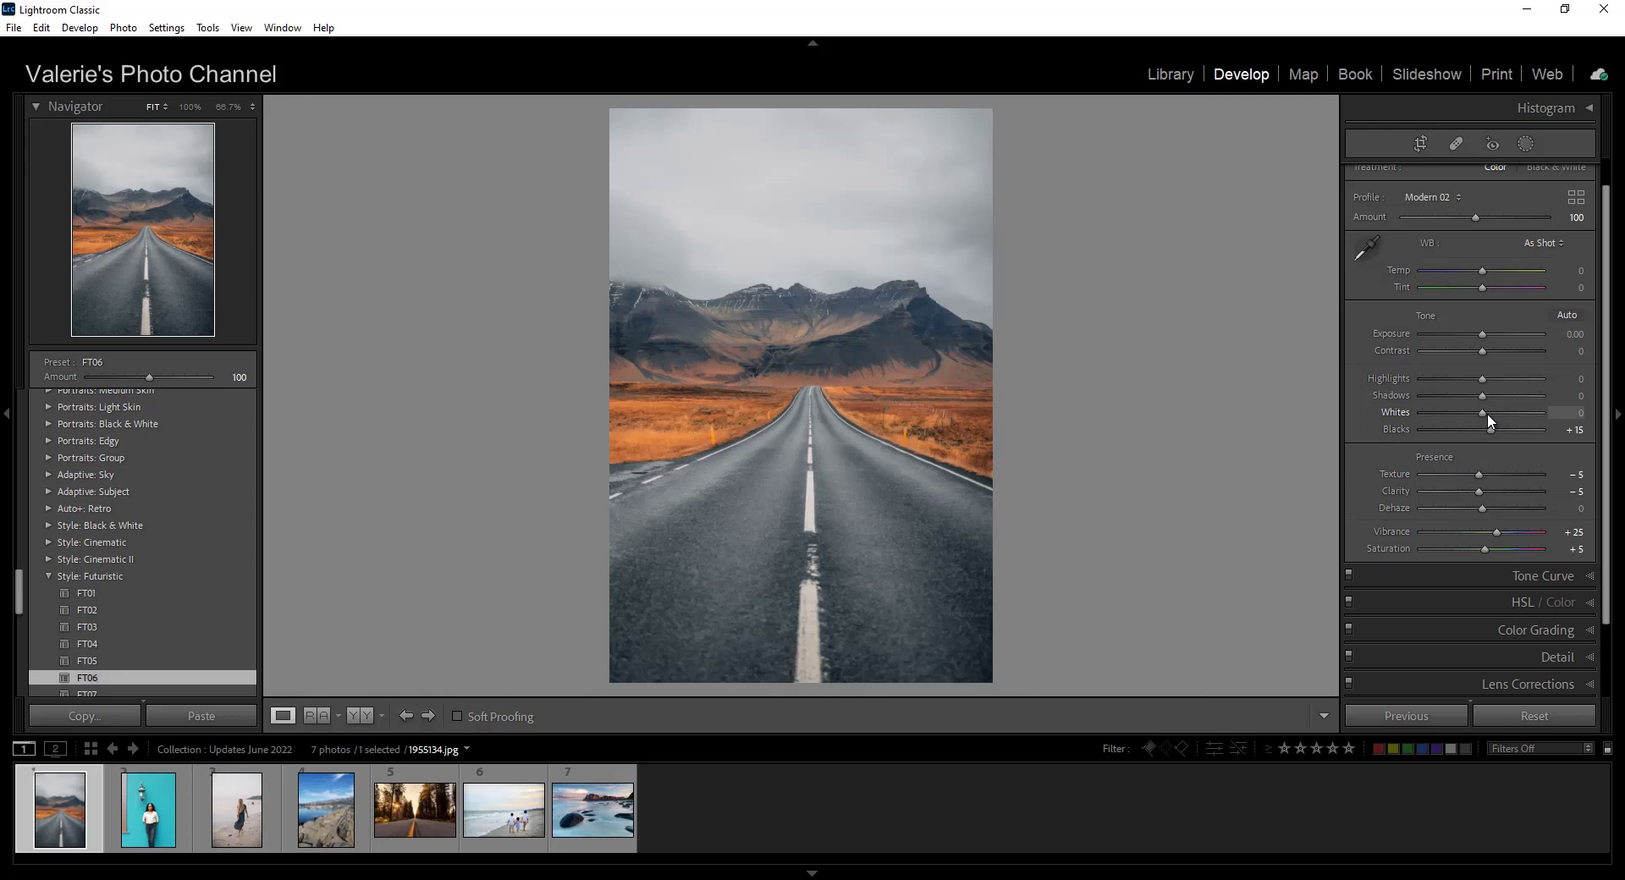
Raise the Whites slider to brighten the road photo's highlights.
left_click_drag(1505, 414, 1527, 419)
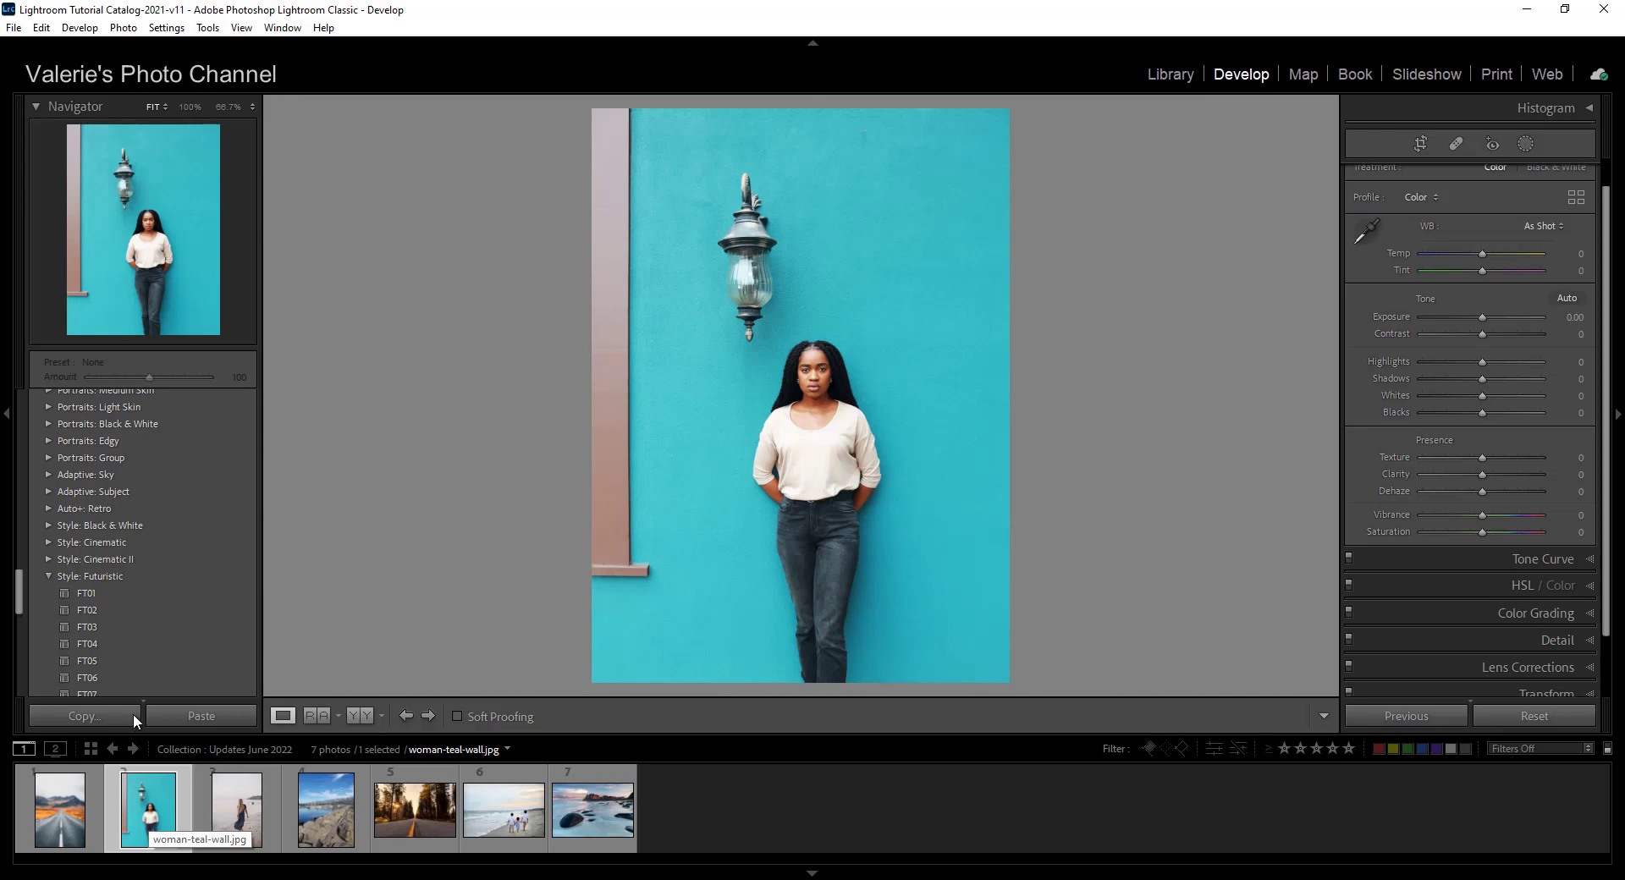
Apply the Warm Pop subject preset to the teal-wall portrait, inspect its mask, then switch to the beach photo.
left_click(48, 490)
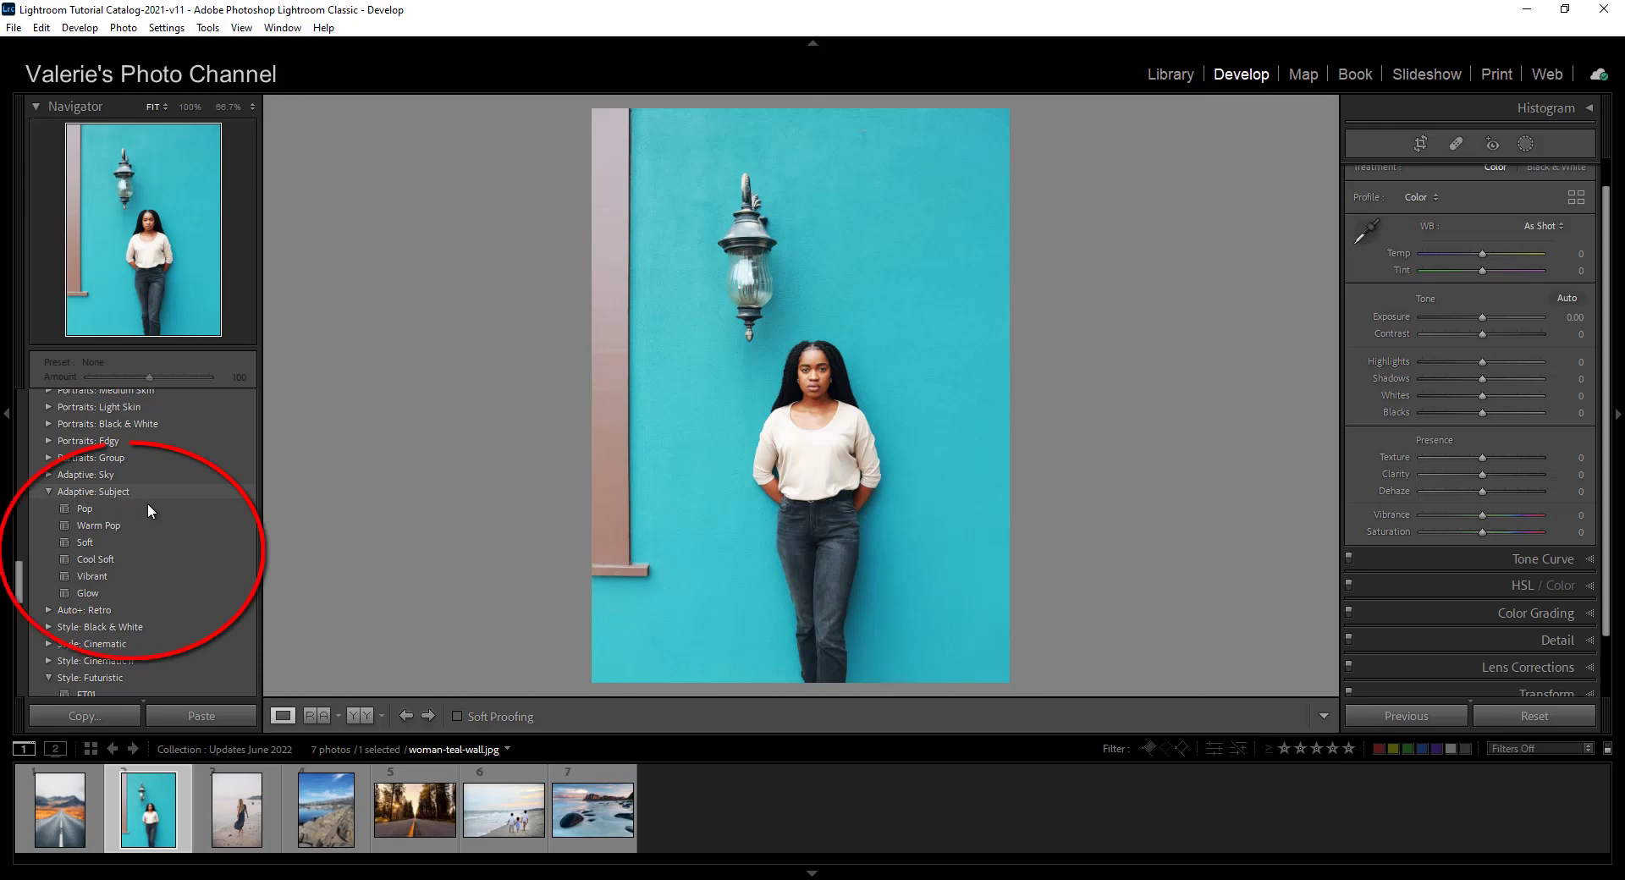
mouse_move(154, 520)
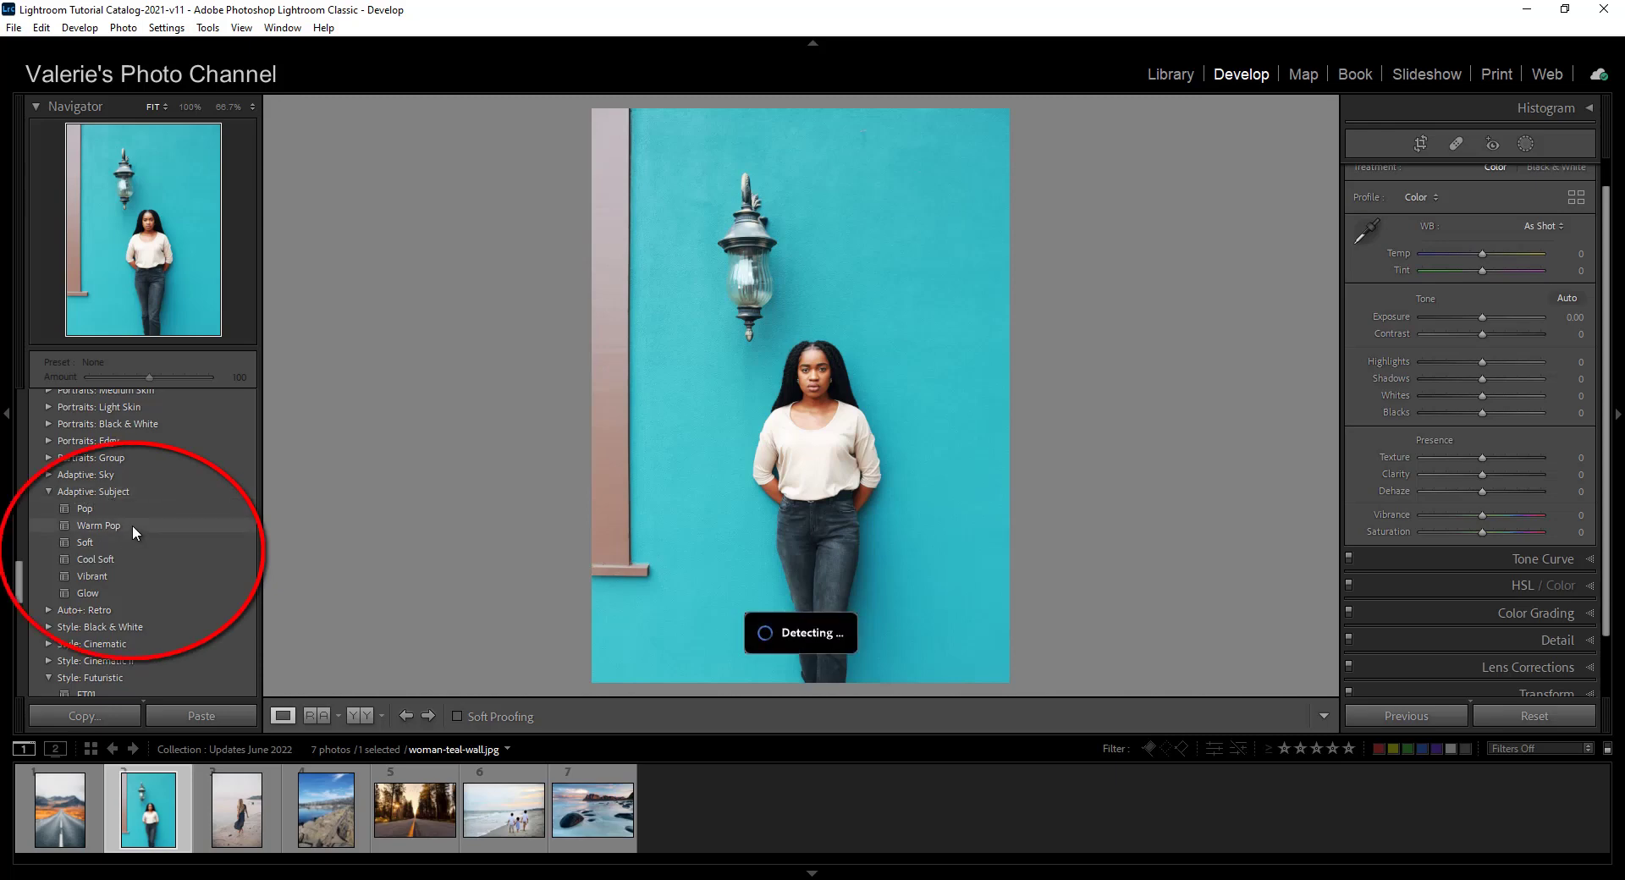
left_click(132, 525)
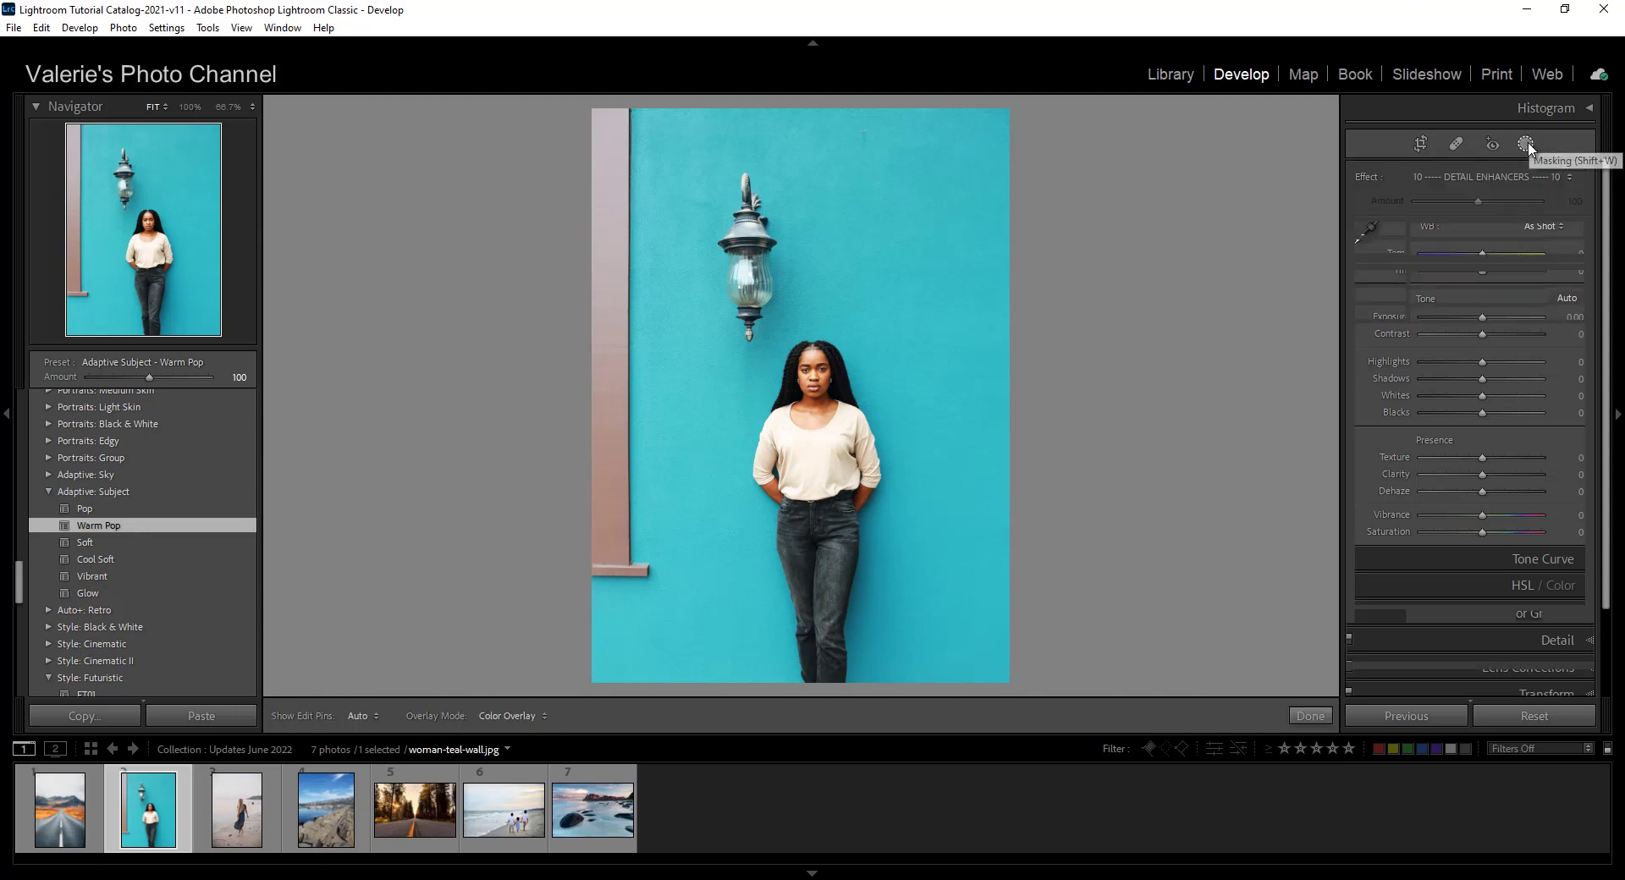
left_click(1365, 235)
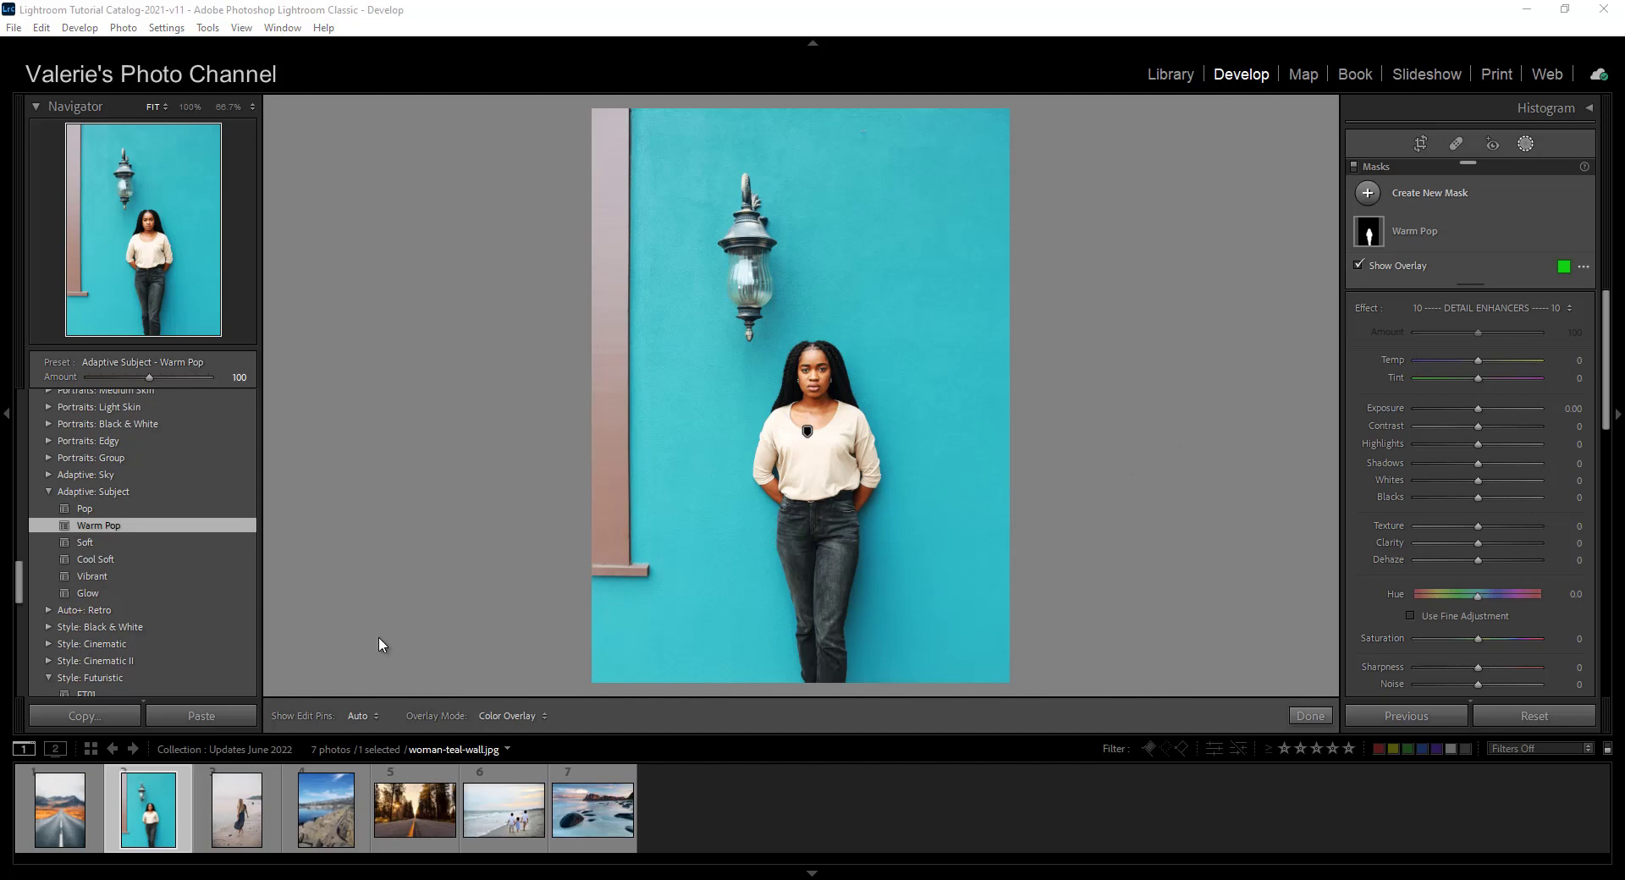
left_click(241, 826)
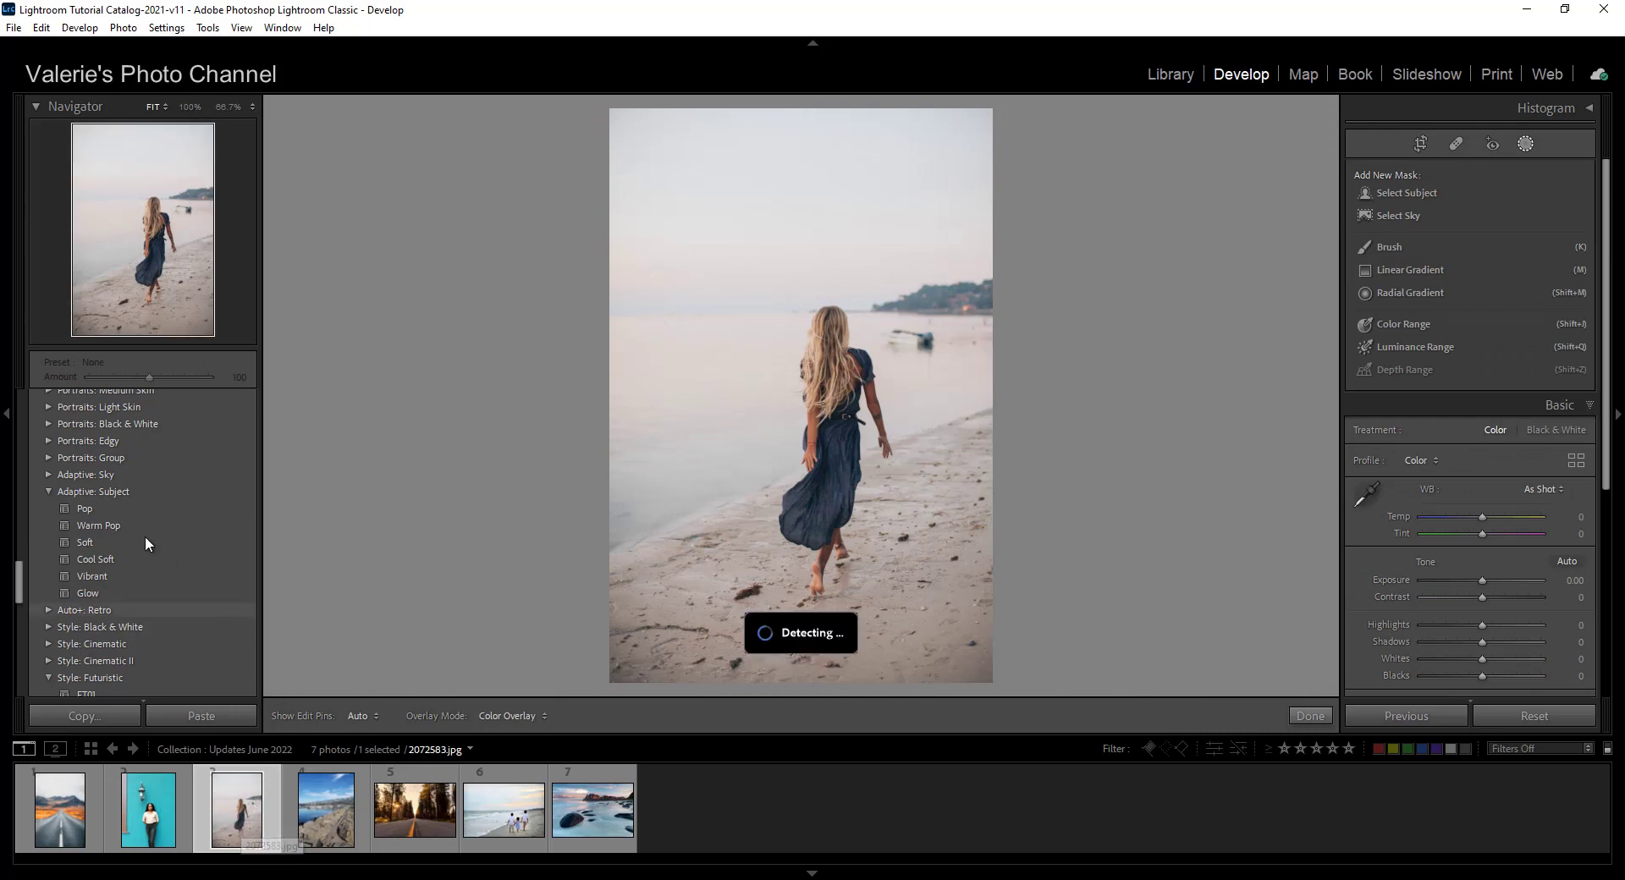
Apply the Glow subject preset and the Sunset sky preset to the beach photo.
mouse_move(101, 530)
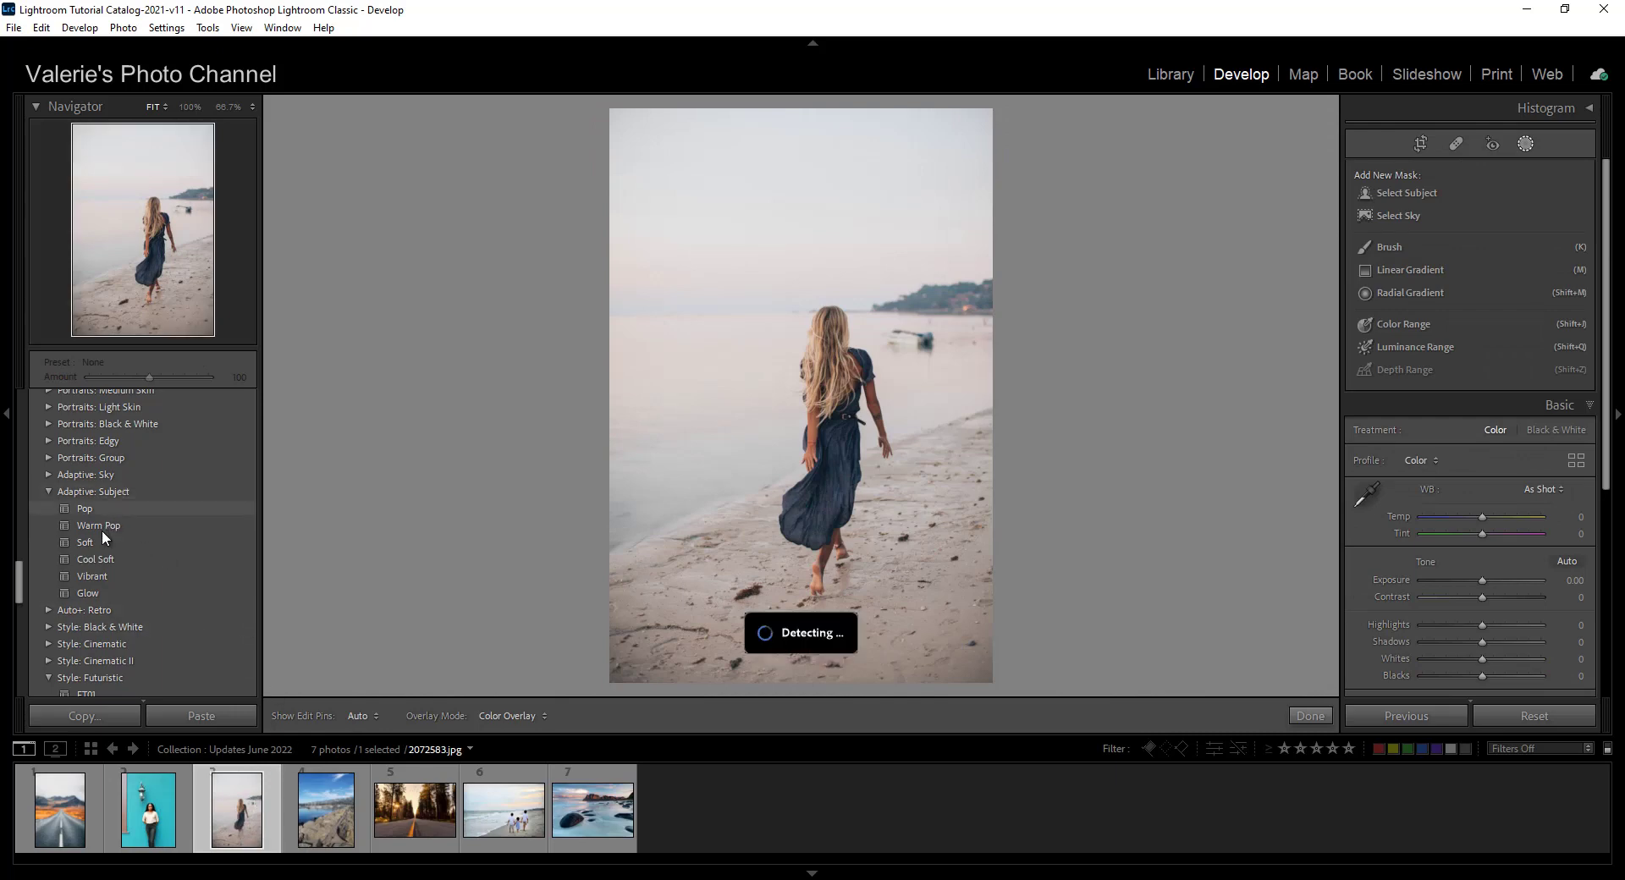
left_click(98, 592)
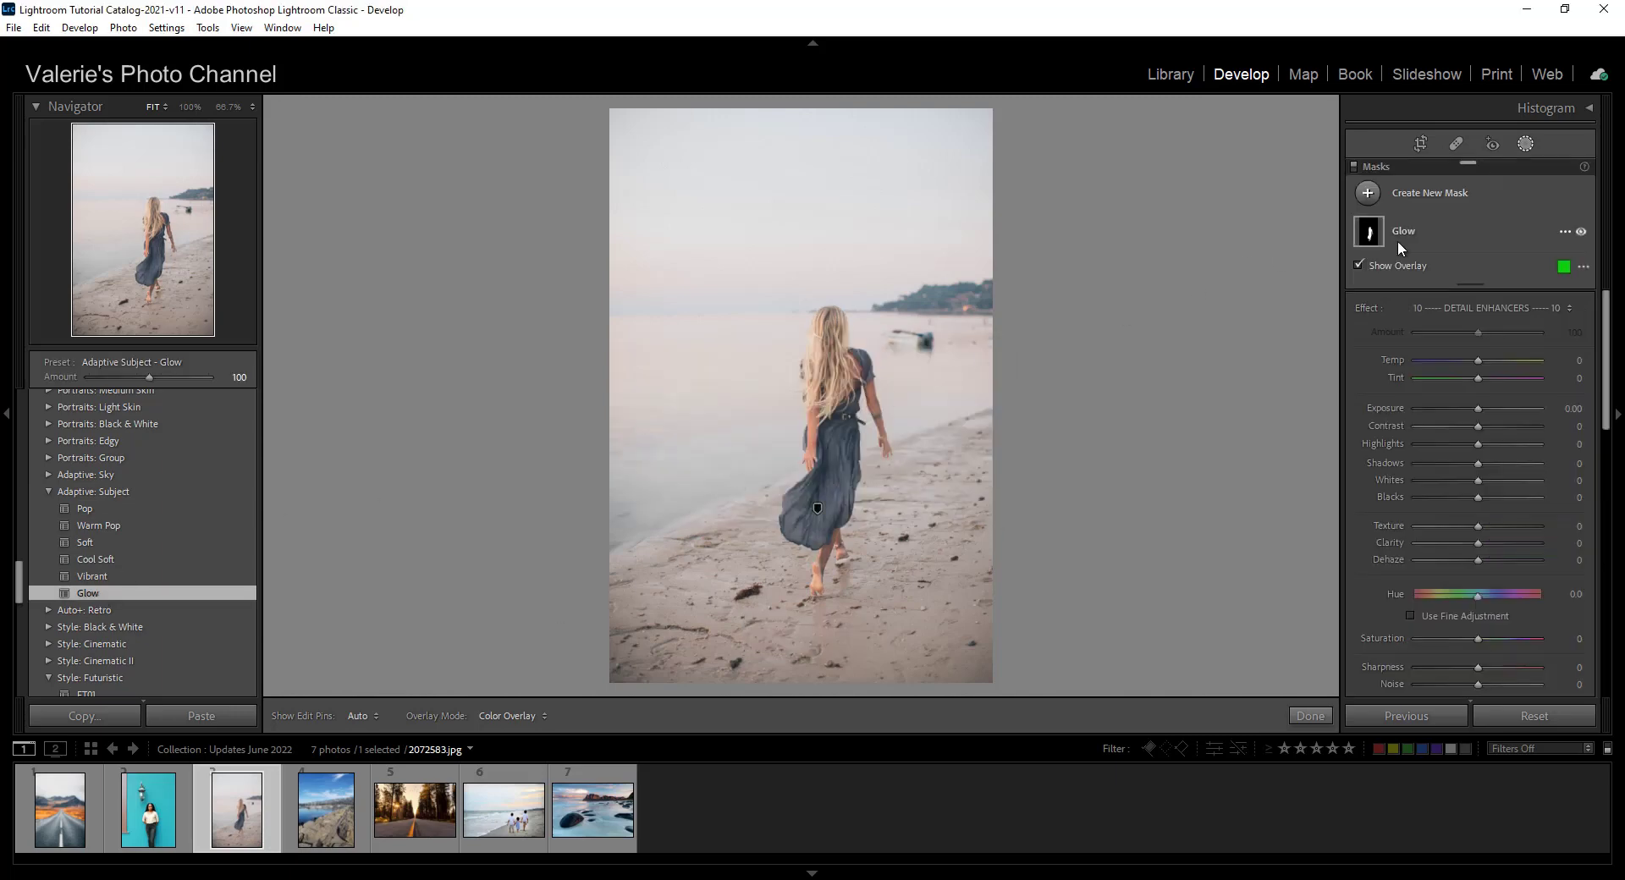
mouse_move(1374, 235)
left_click(47, 474)
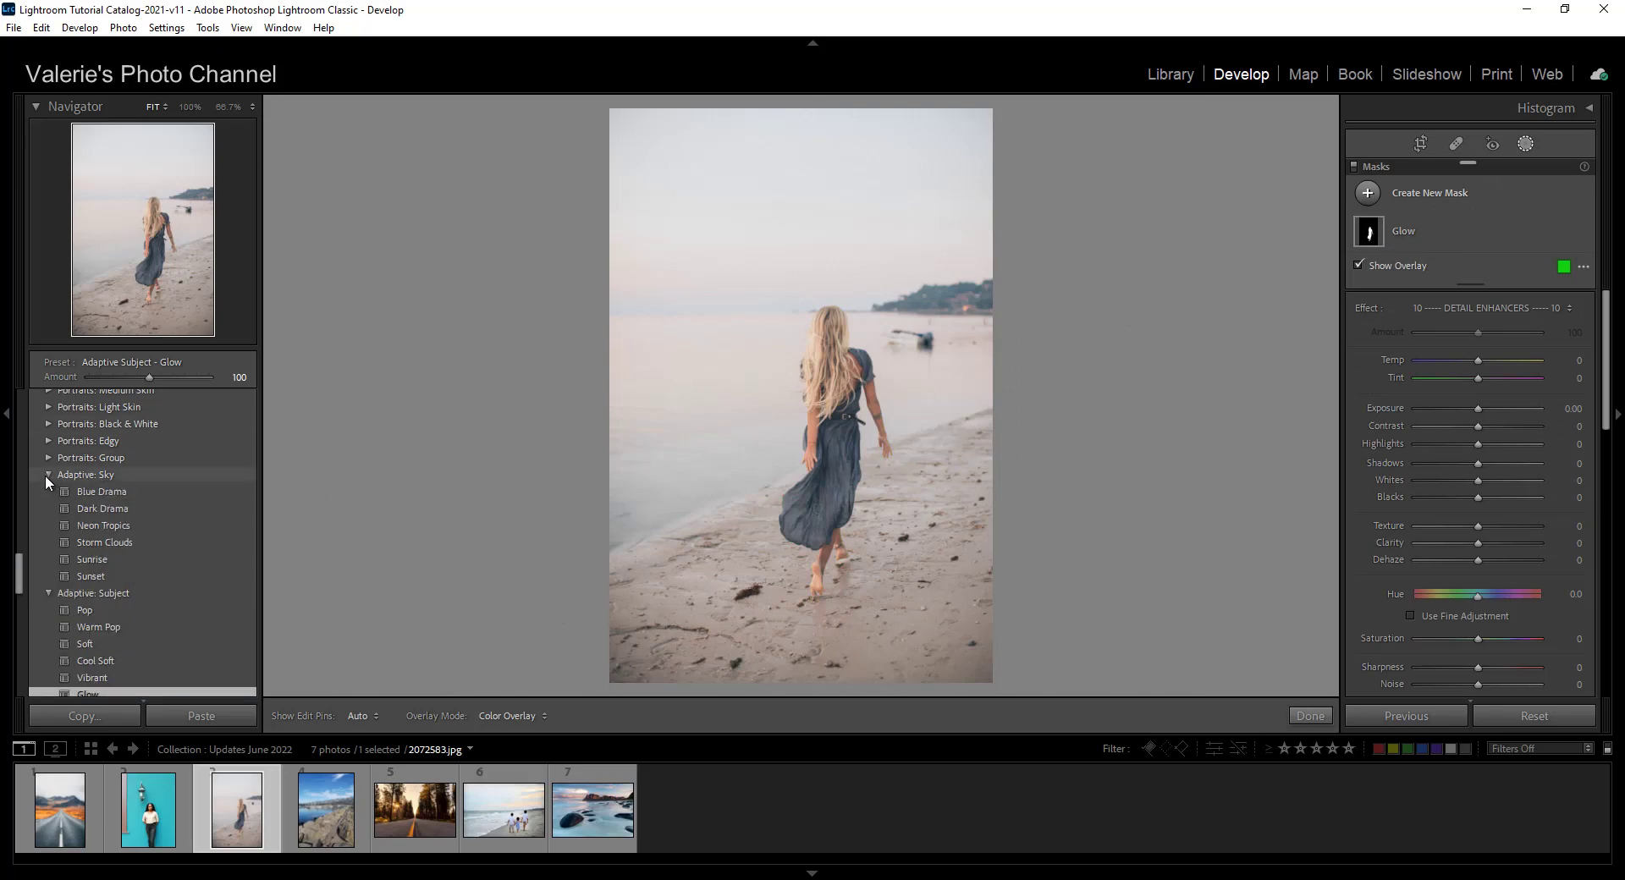
left_click(93, 575)
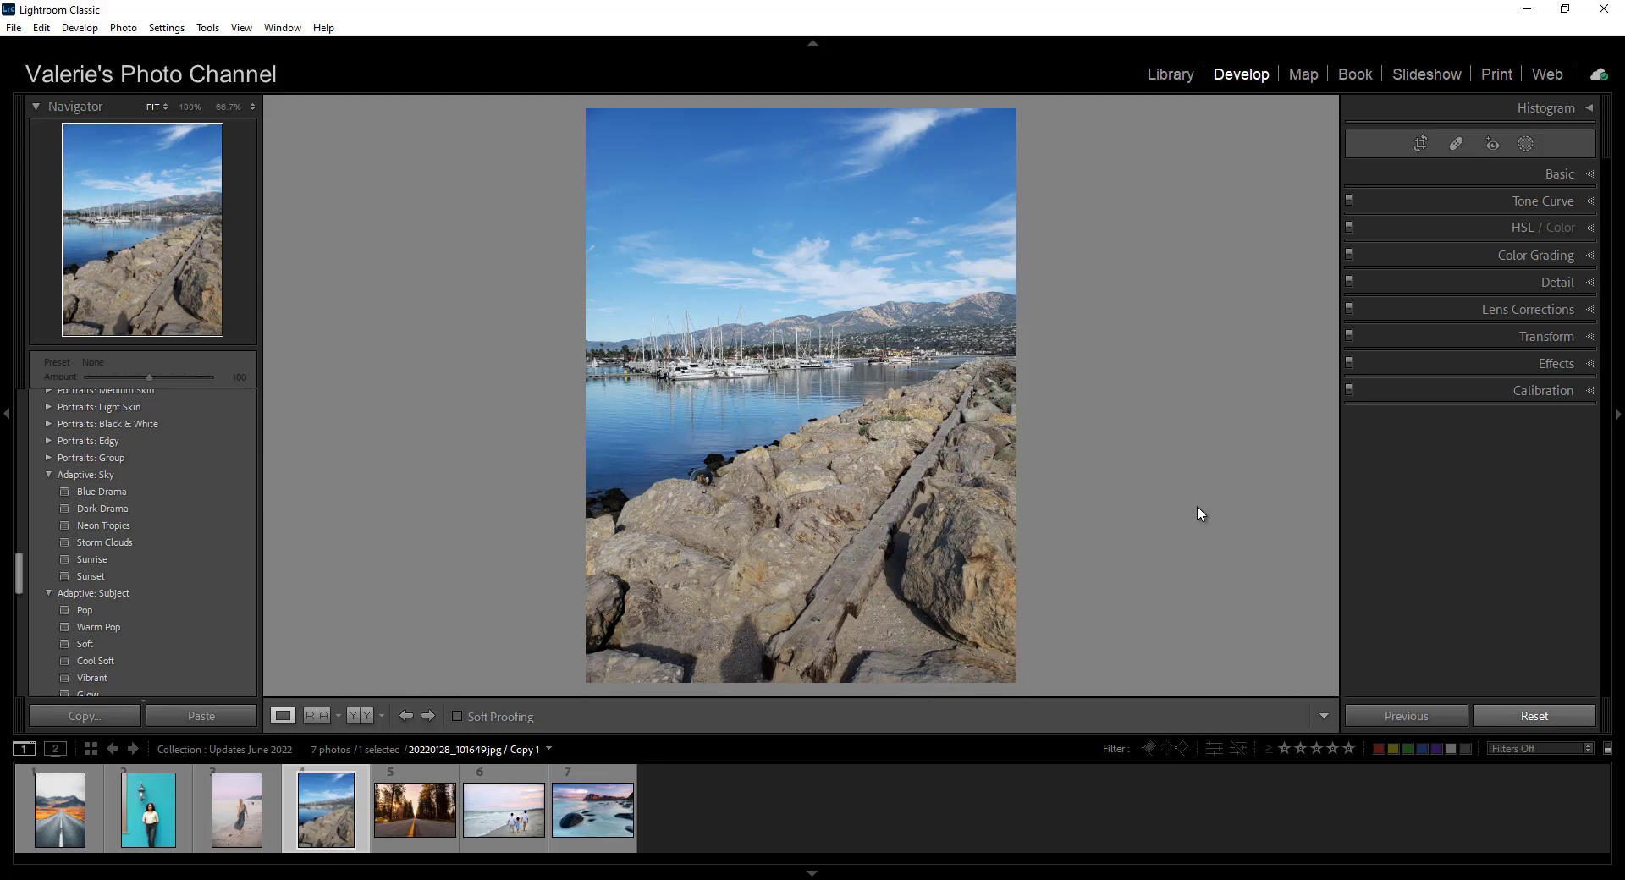
Create Mask 1 on the harbour photo using Select Sky.
left_click(1525, 145)
left_click(1397, 215)
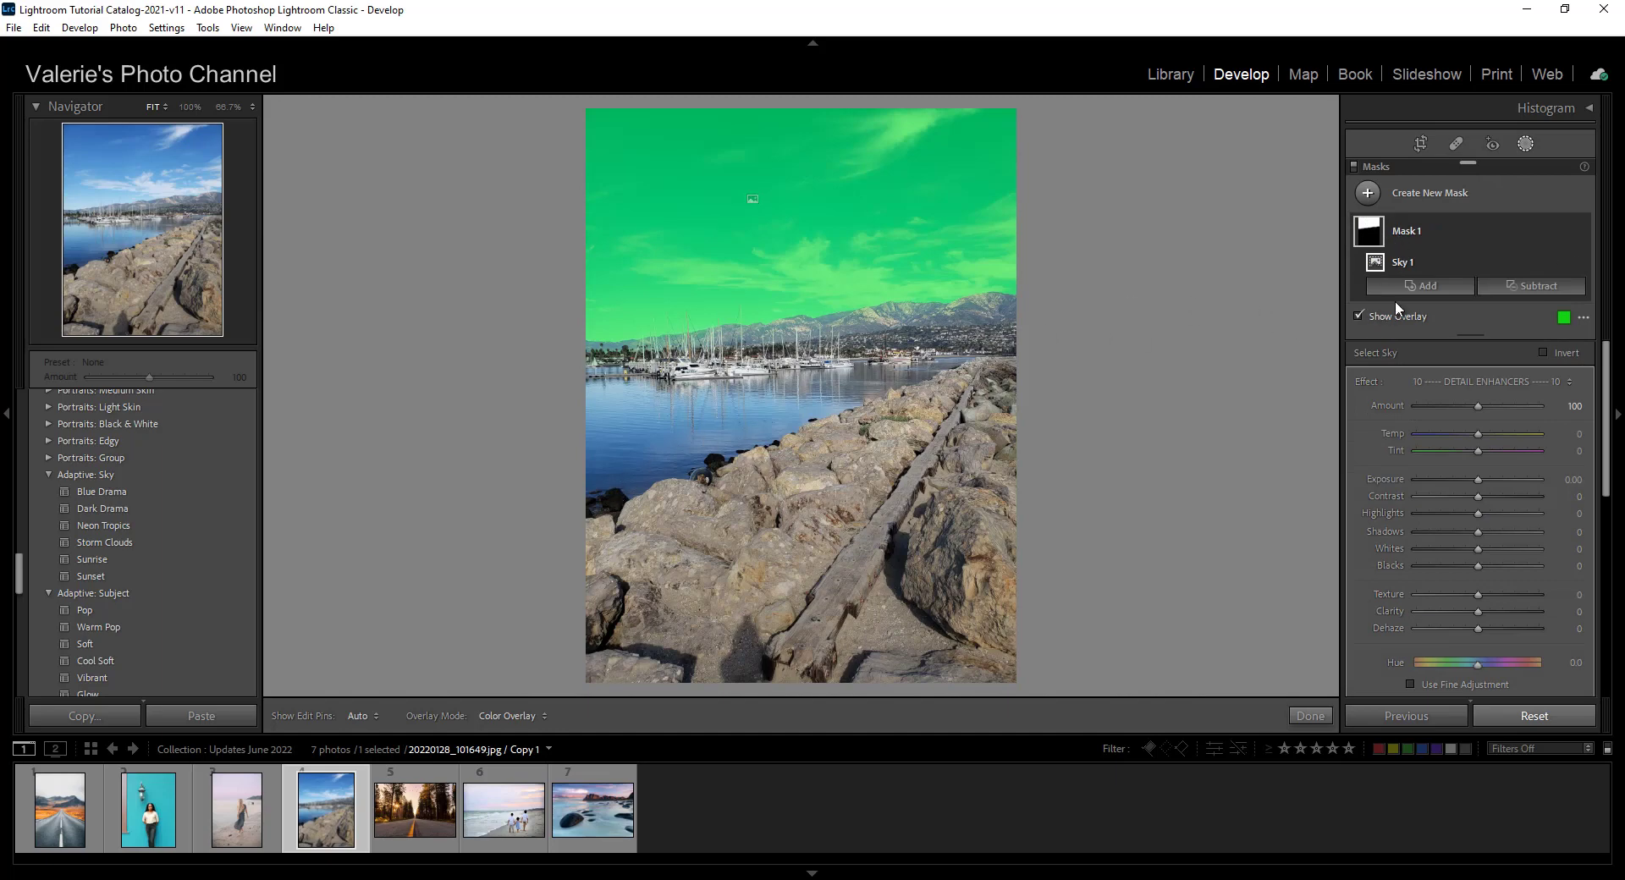
Add a brushed area over the mountains, boats and water to Mask 1.
left_click(1426, 285)
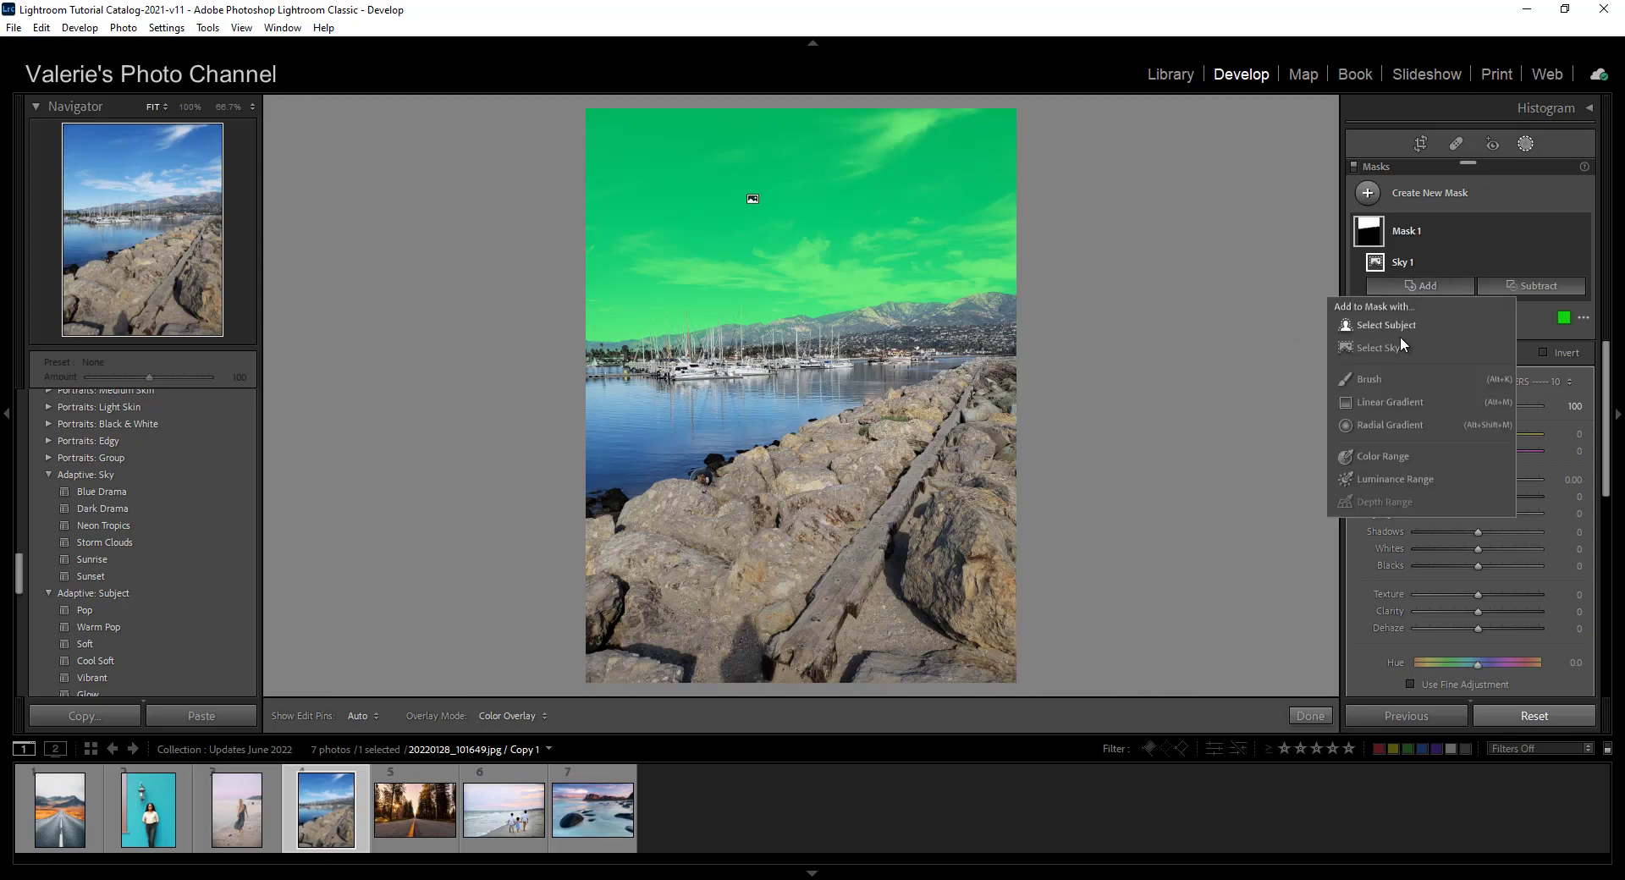
left_click(1387, 378)
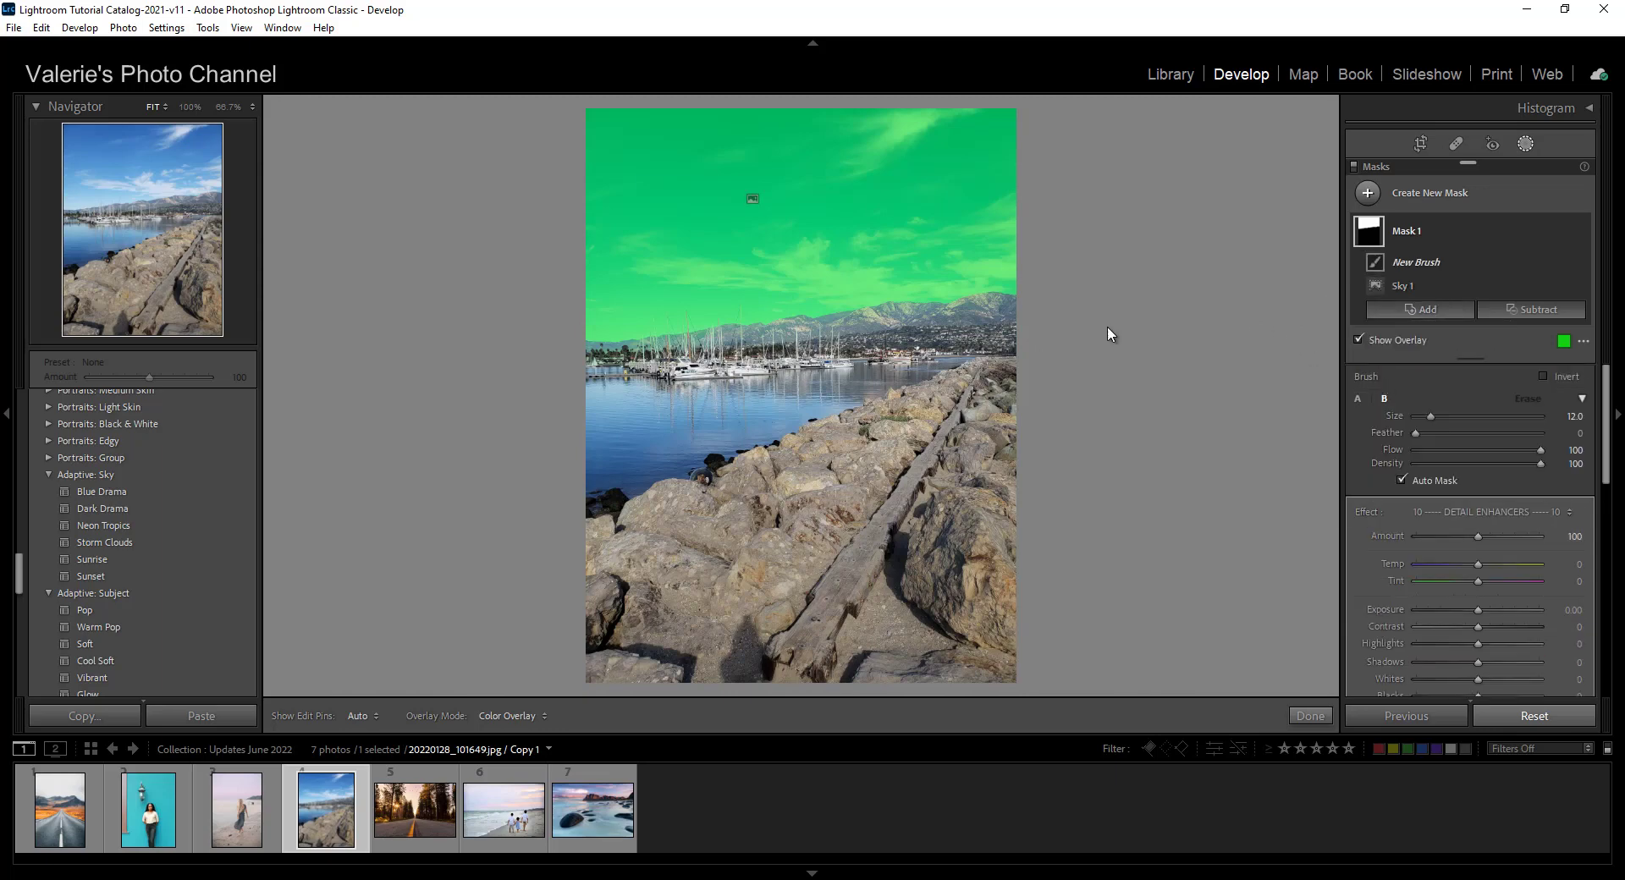
mouse_move(986, 322)
left_mouse_down()
mouse_move(604, 476)
mouse_move(597, 356)
mouse_move(776, 339)
mouse_move(753, 355)
mouse_move(847, 326)
mouse_move(998, 314)
mouse_move(638, 410)
mouse_move(653, 440)
mouse_move(622, 432)
mouse_move(666, 404)
mouse_move(600, 383)
mouse_move(973, 317)
mouse_move(1145, 337)
left_mouse_up()
key("h")
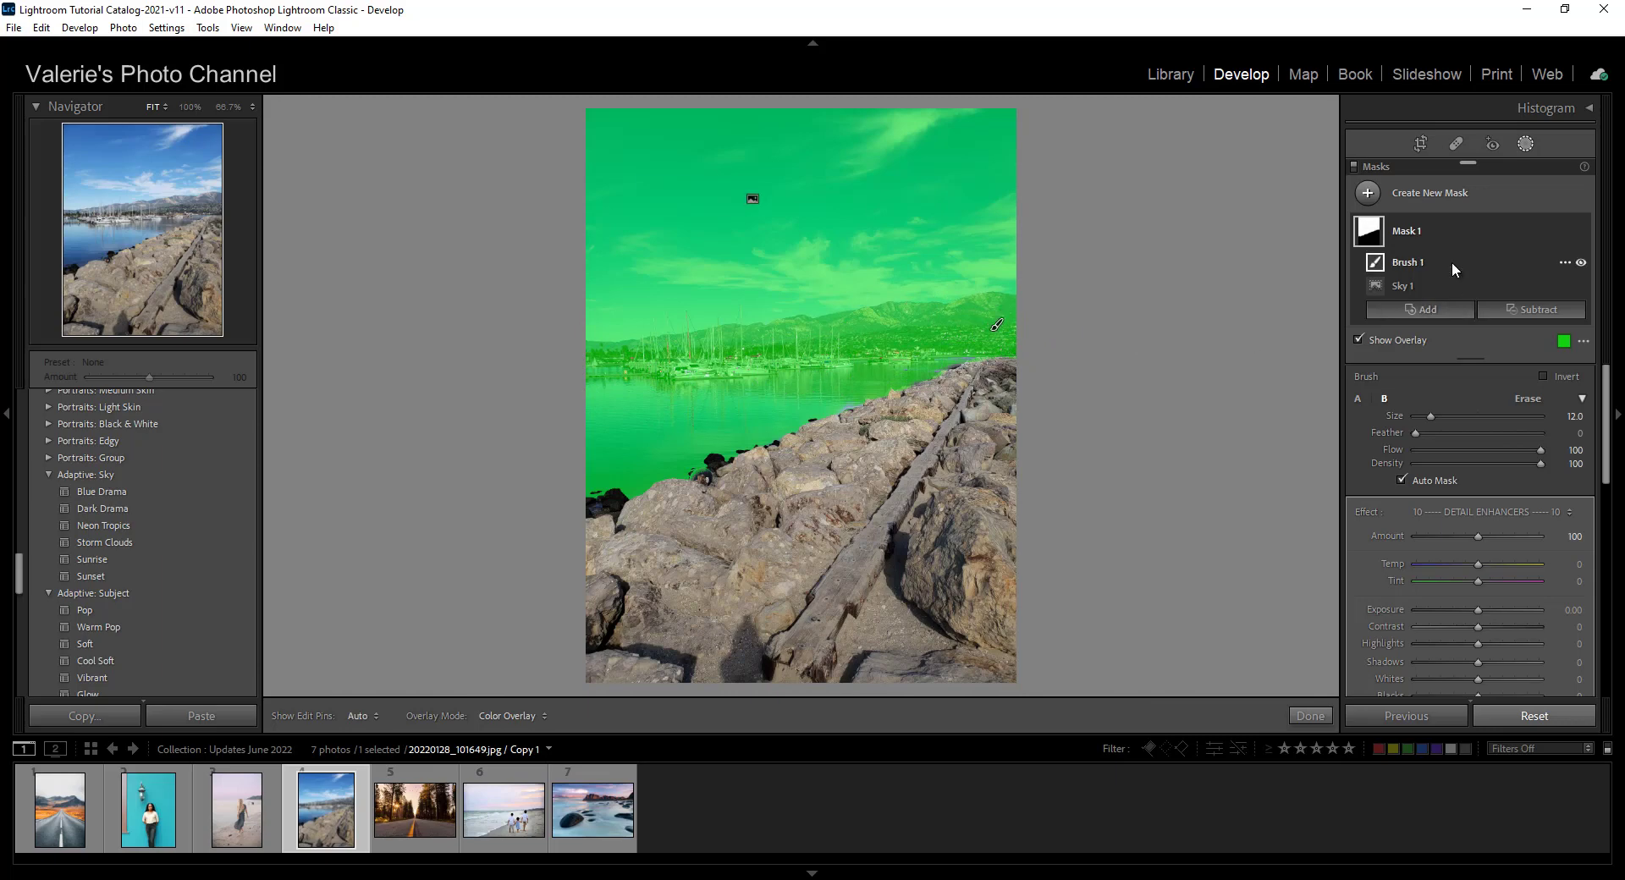
Invert Mask 1's brush and sky parts, then undo both inversions with Ctrl+Z.
left_click(1564, 263)
left_click(1549, 317)
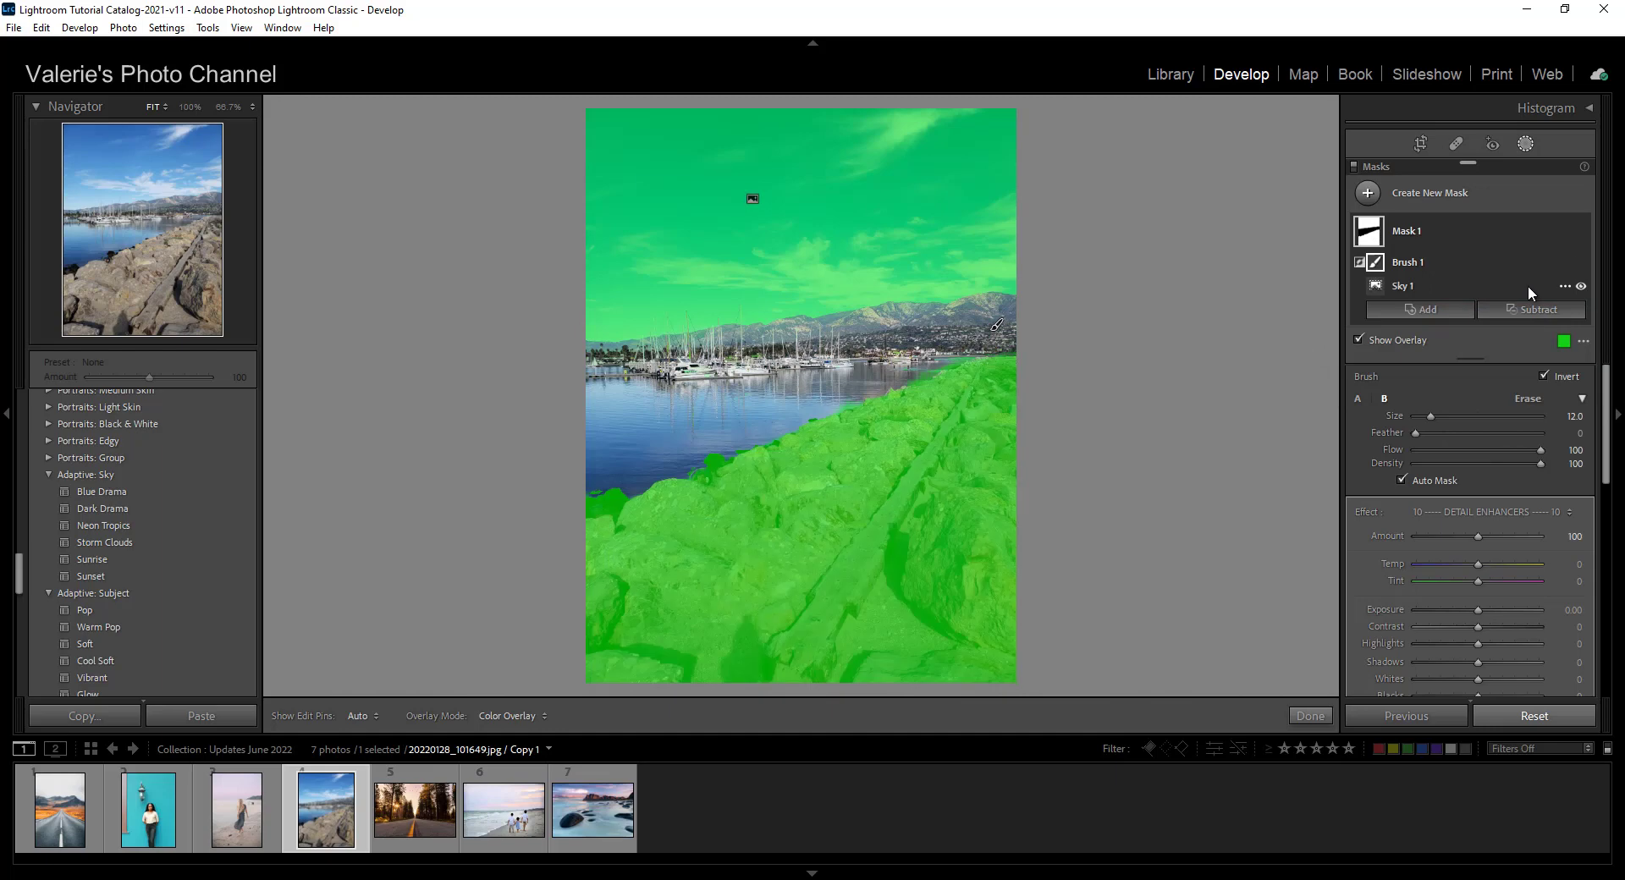
left_click(1562, 286)
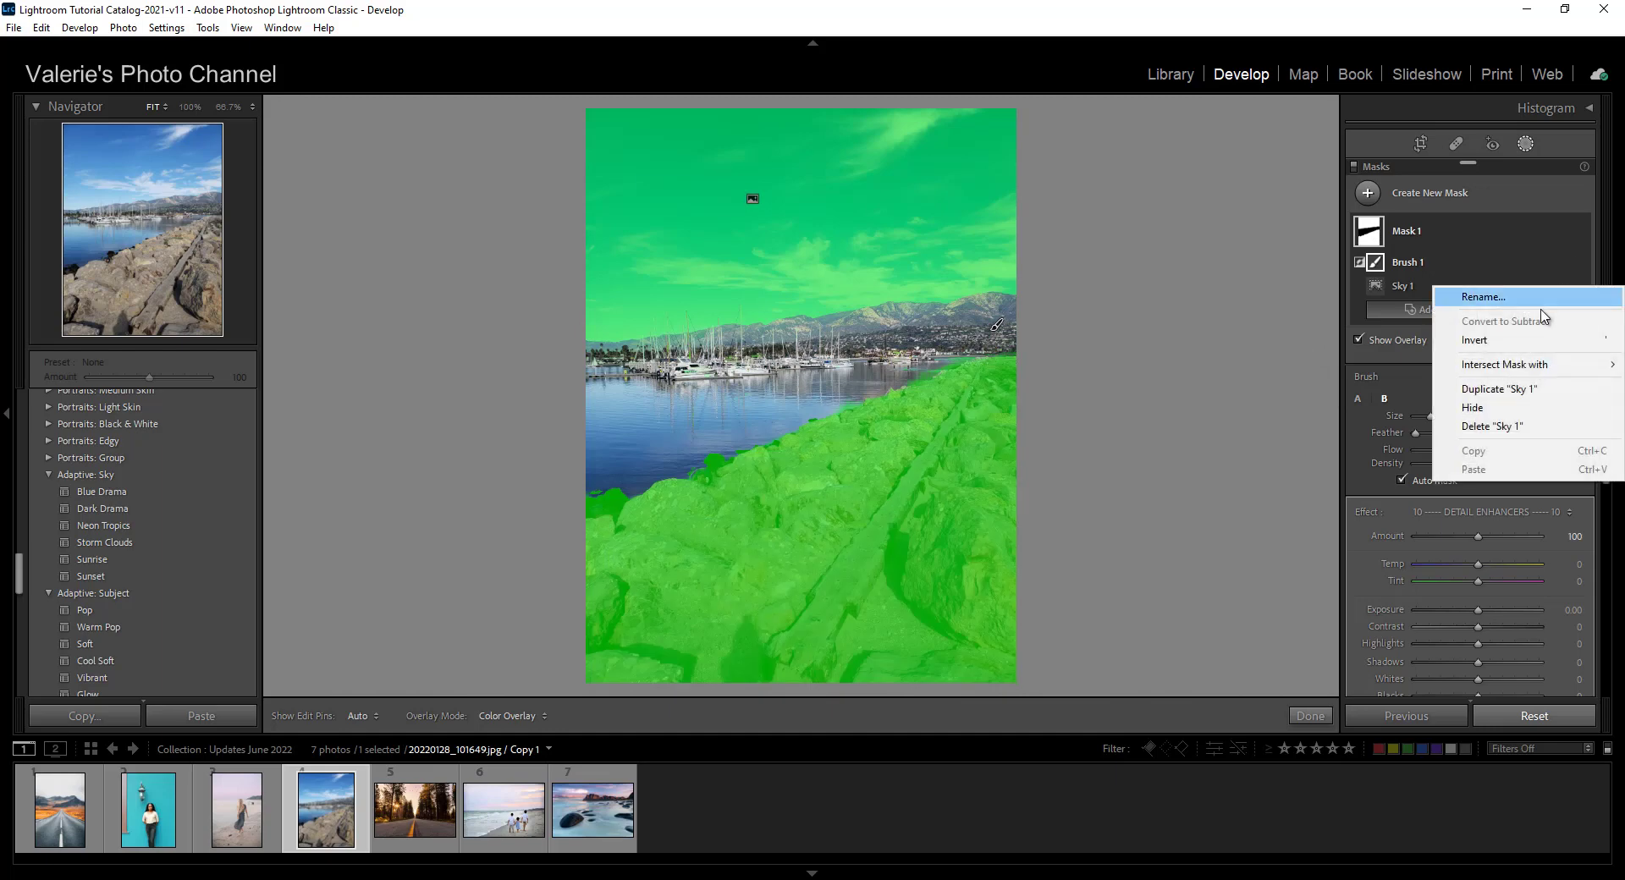
left_click(1488, 341)
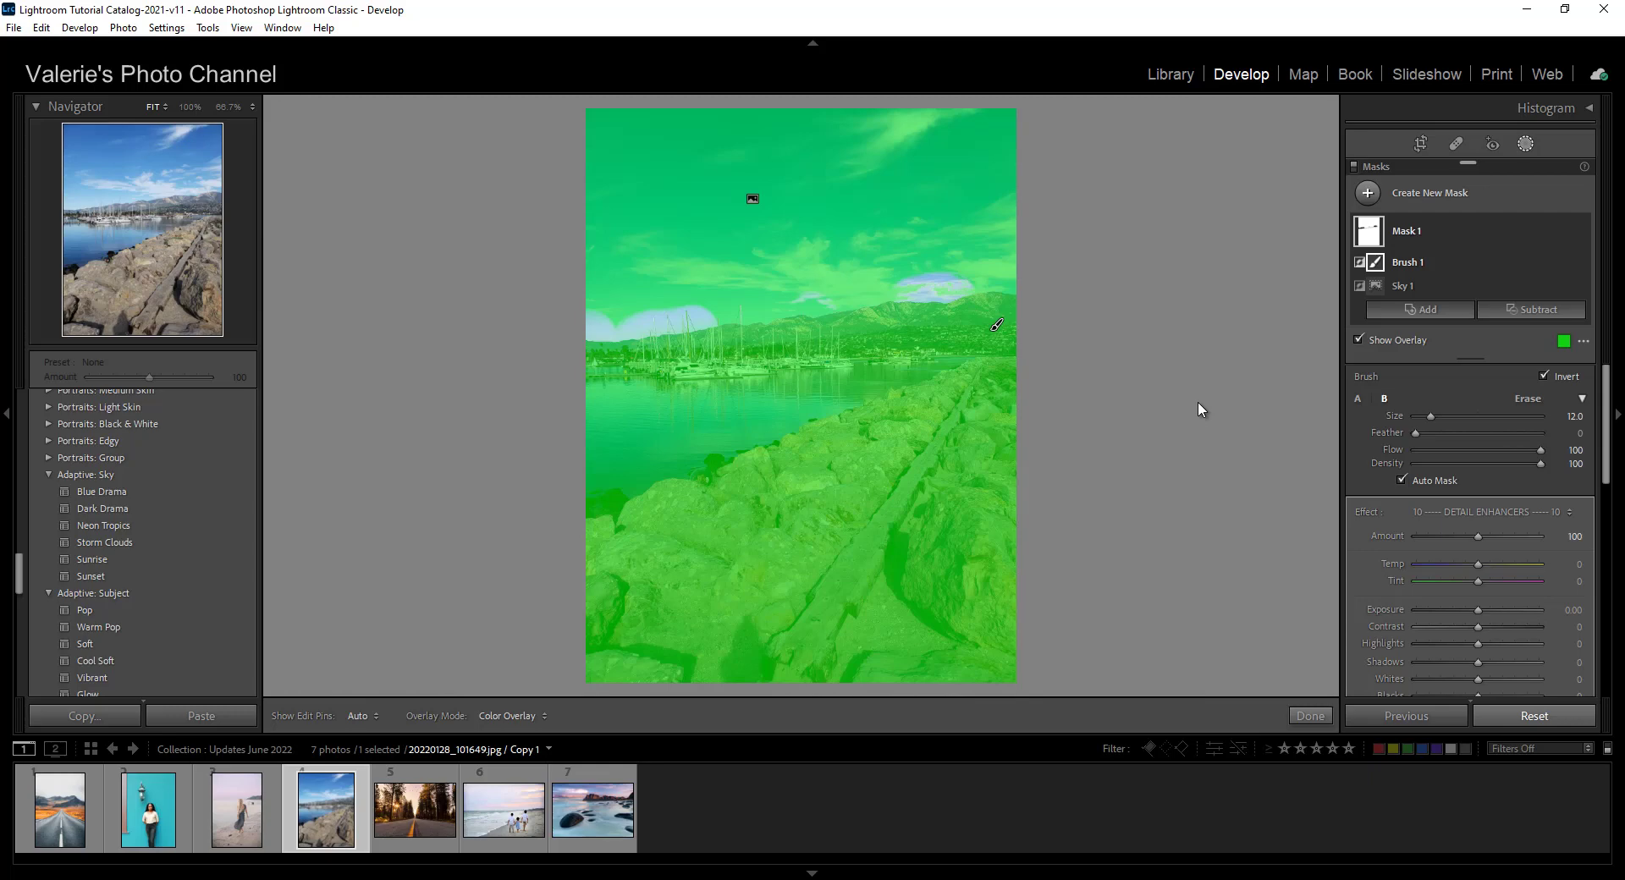
key("ctrl+z")
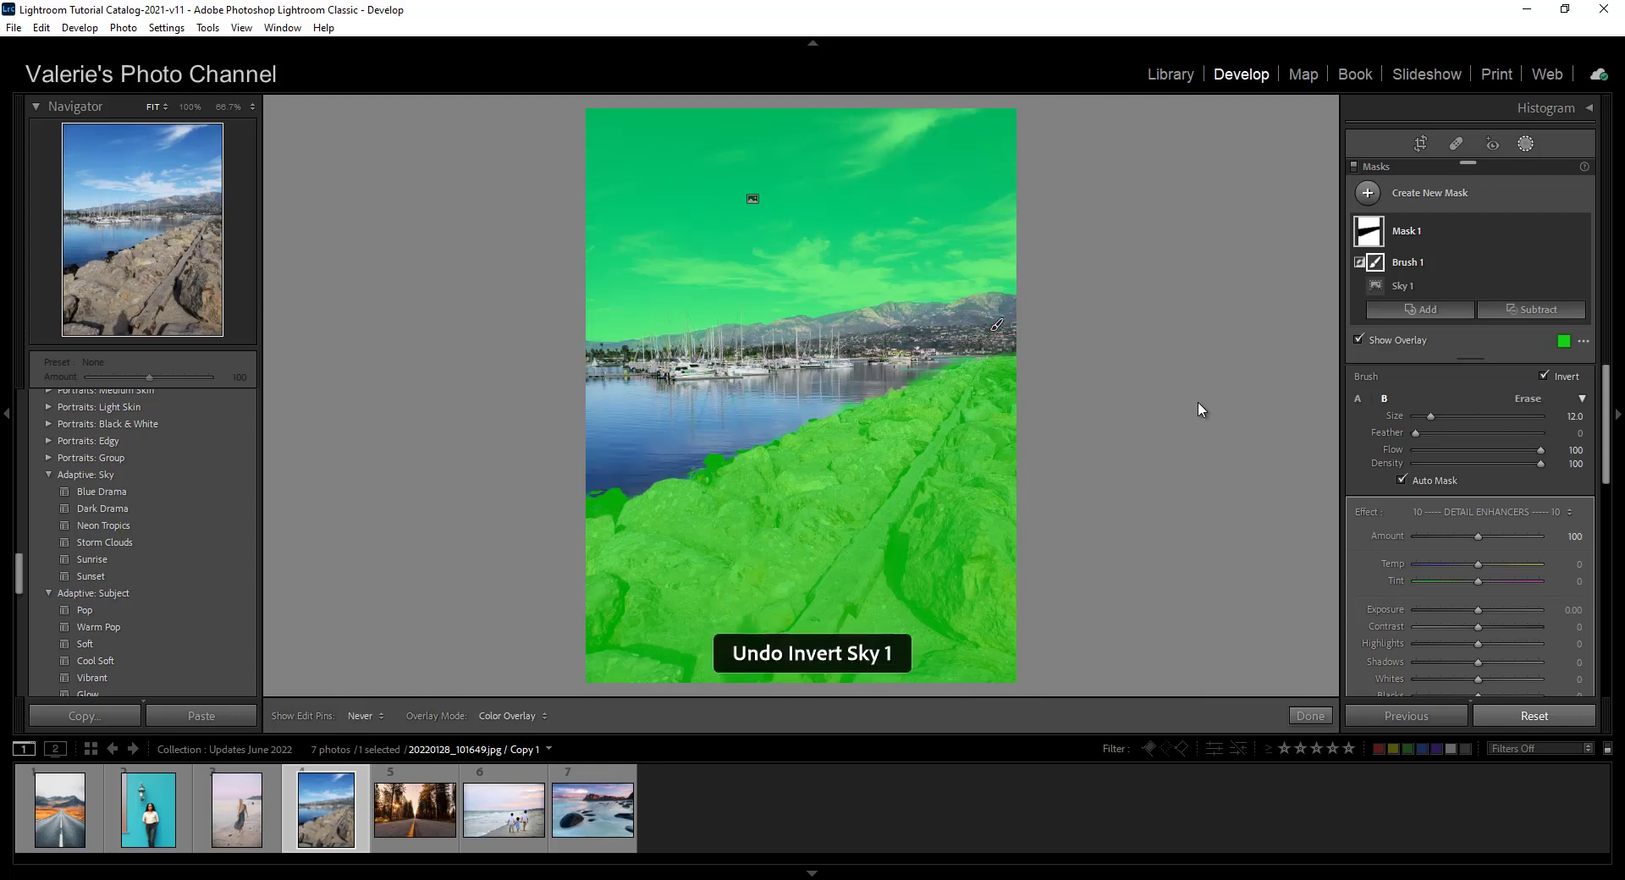
key("ctrl+z")
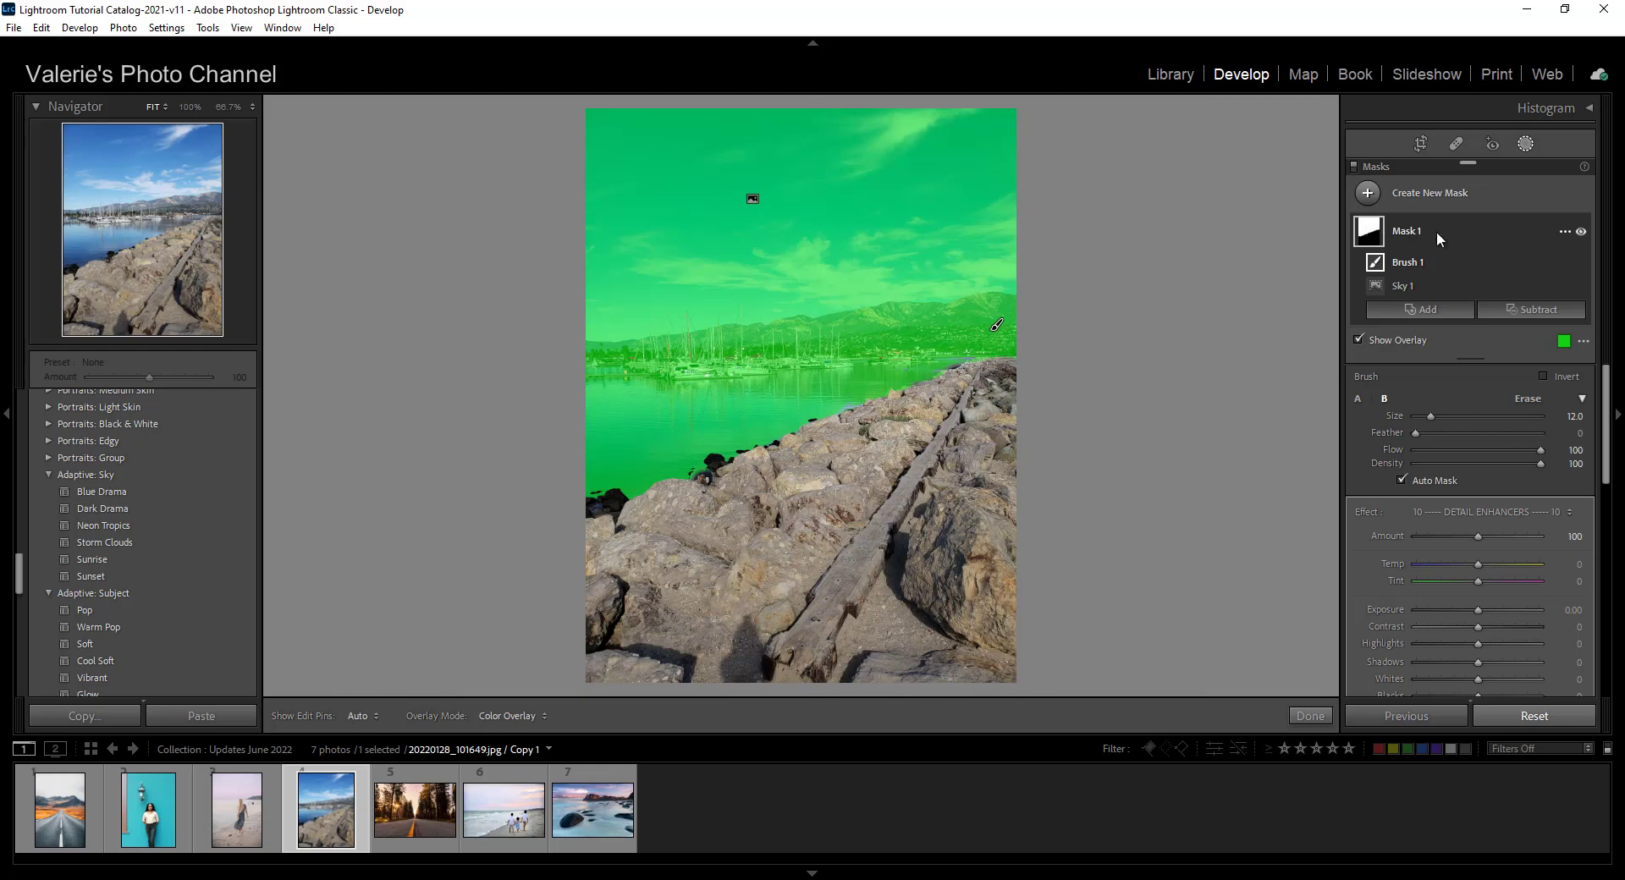
left_click(1564, 232)
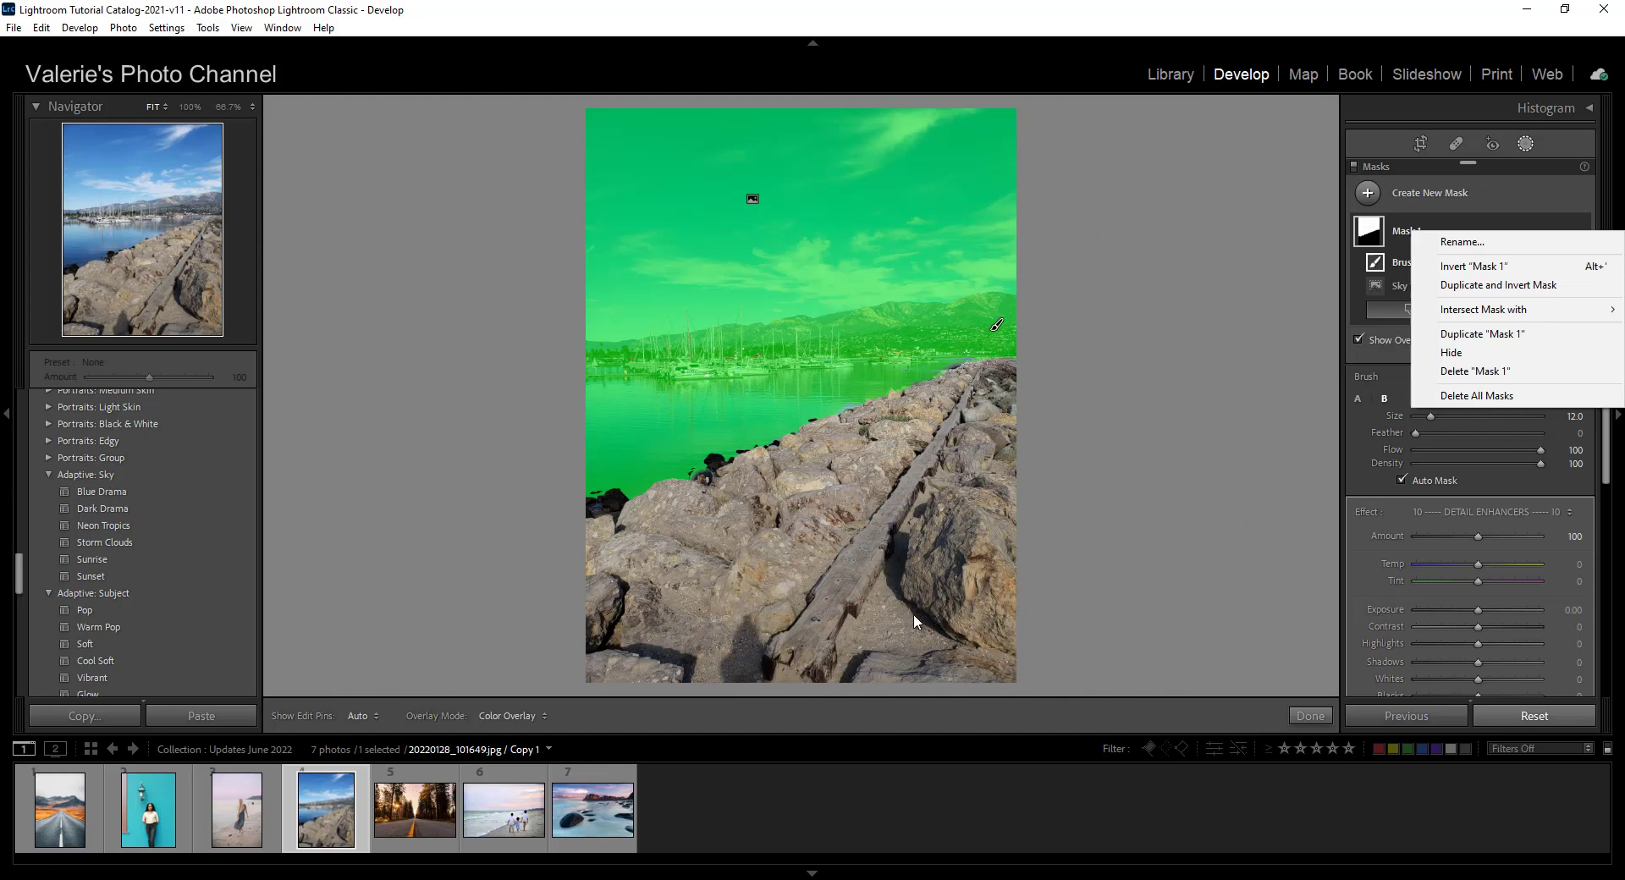
left_click(1475, 268)
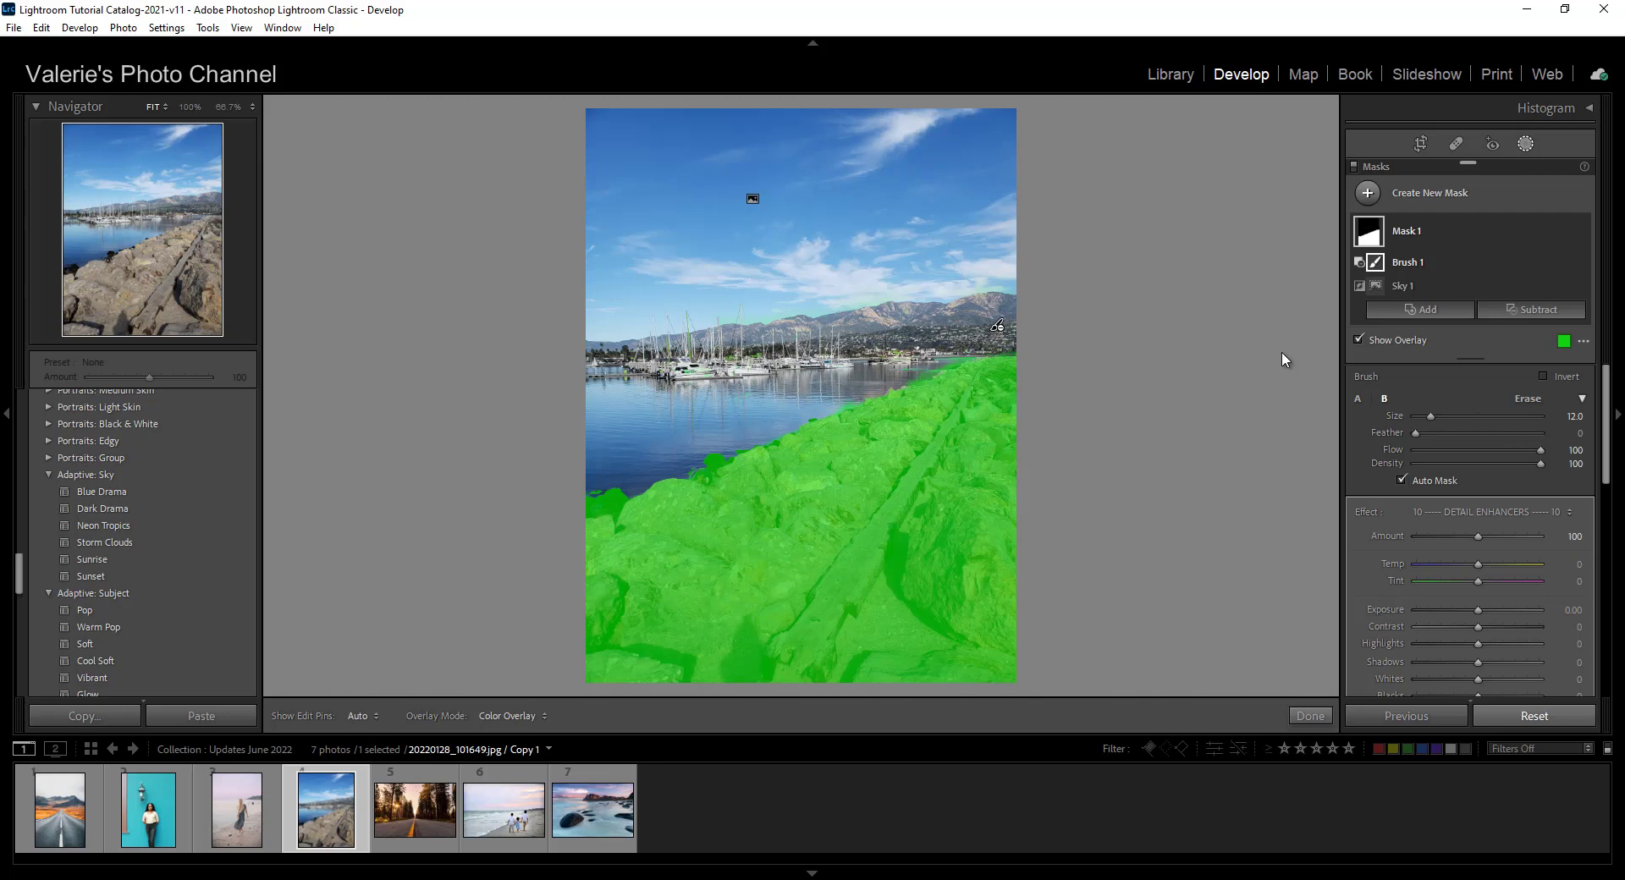
key("ctrl+z")
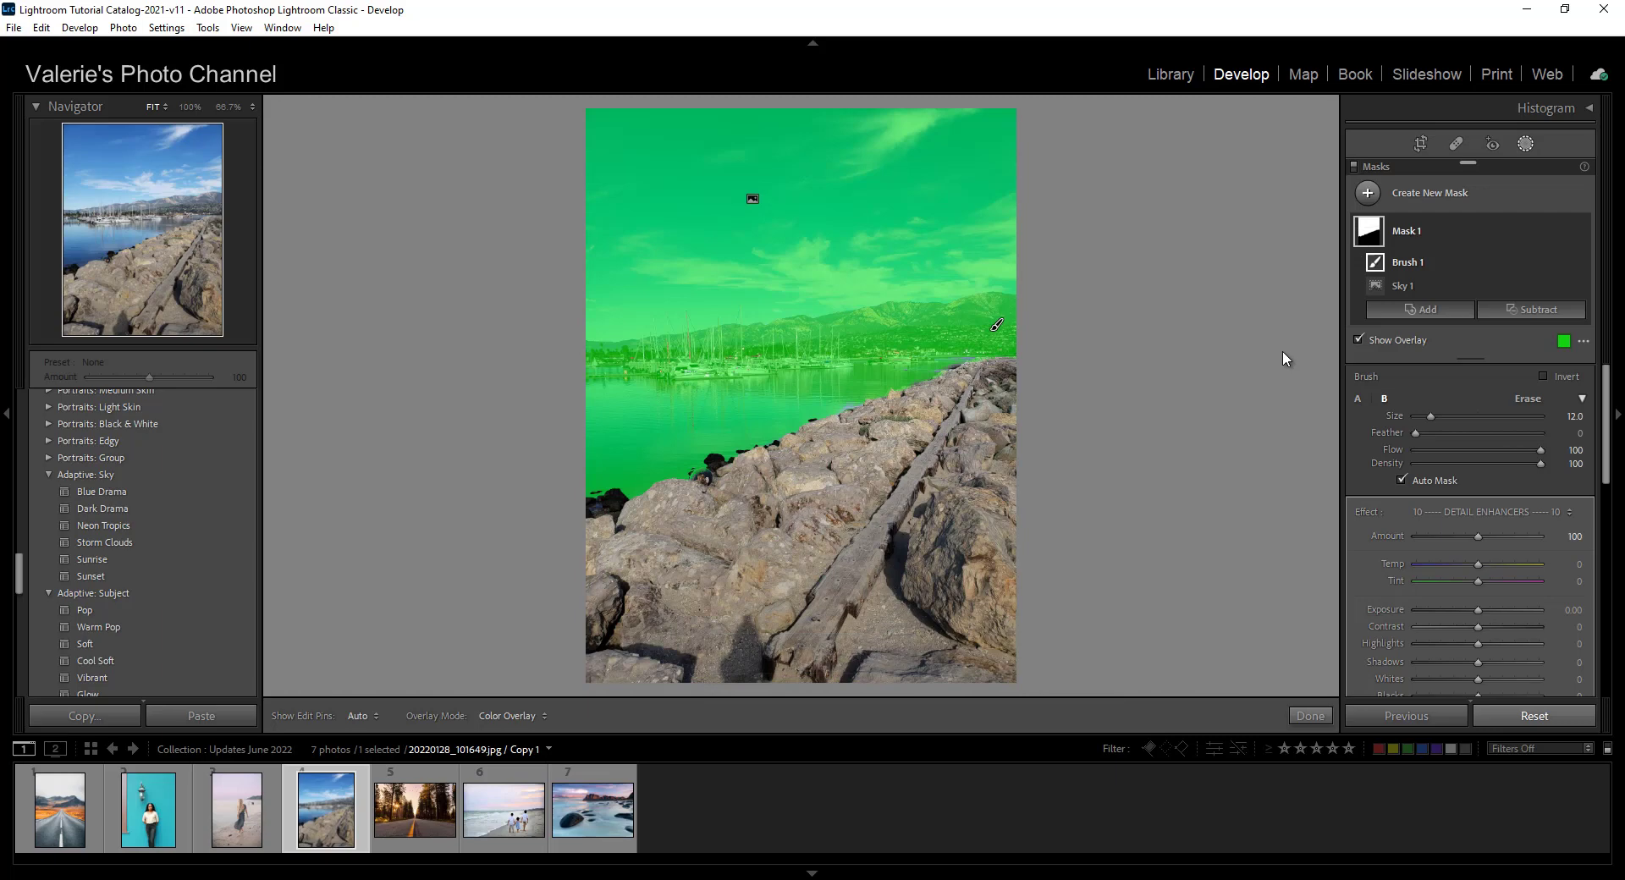
Duplicate and invert Mask 1 so the copy covers only the rocks.
left_click(1567, 231)
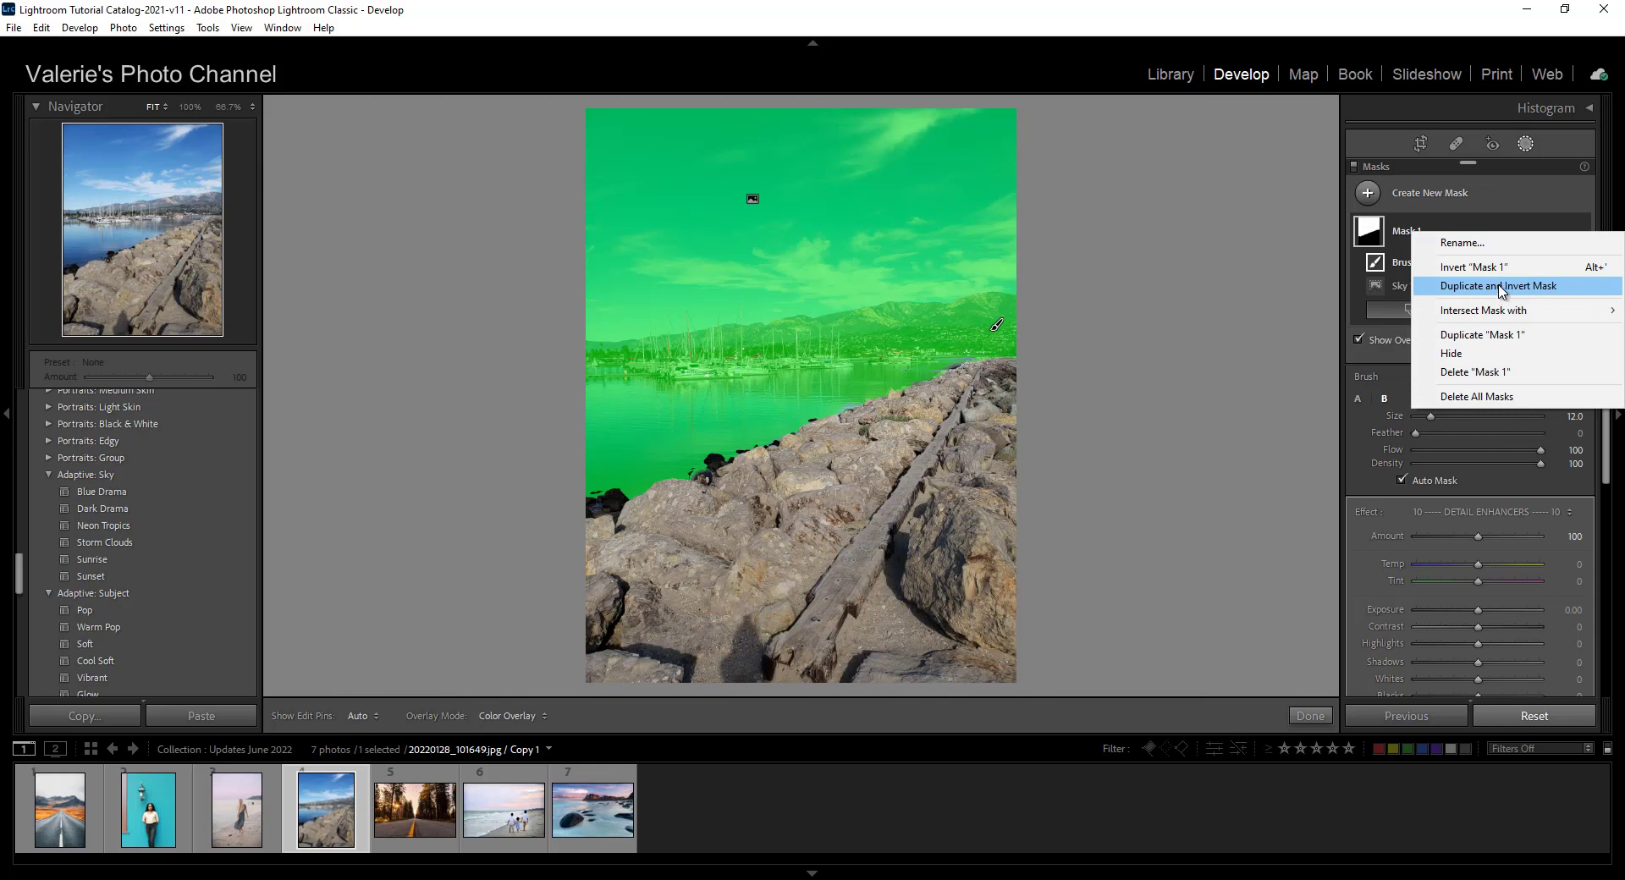
left_click(1500, 287)
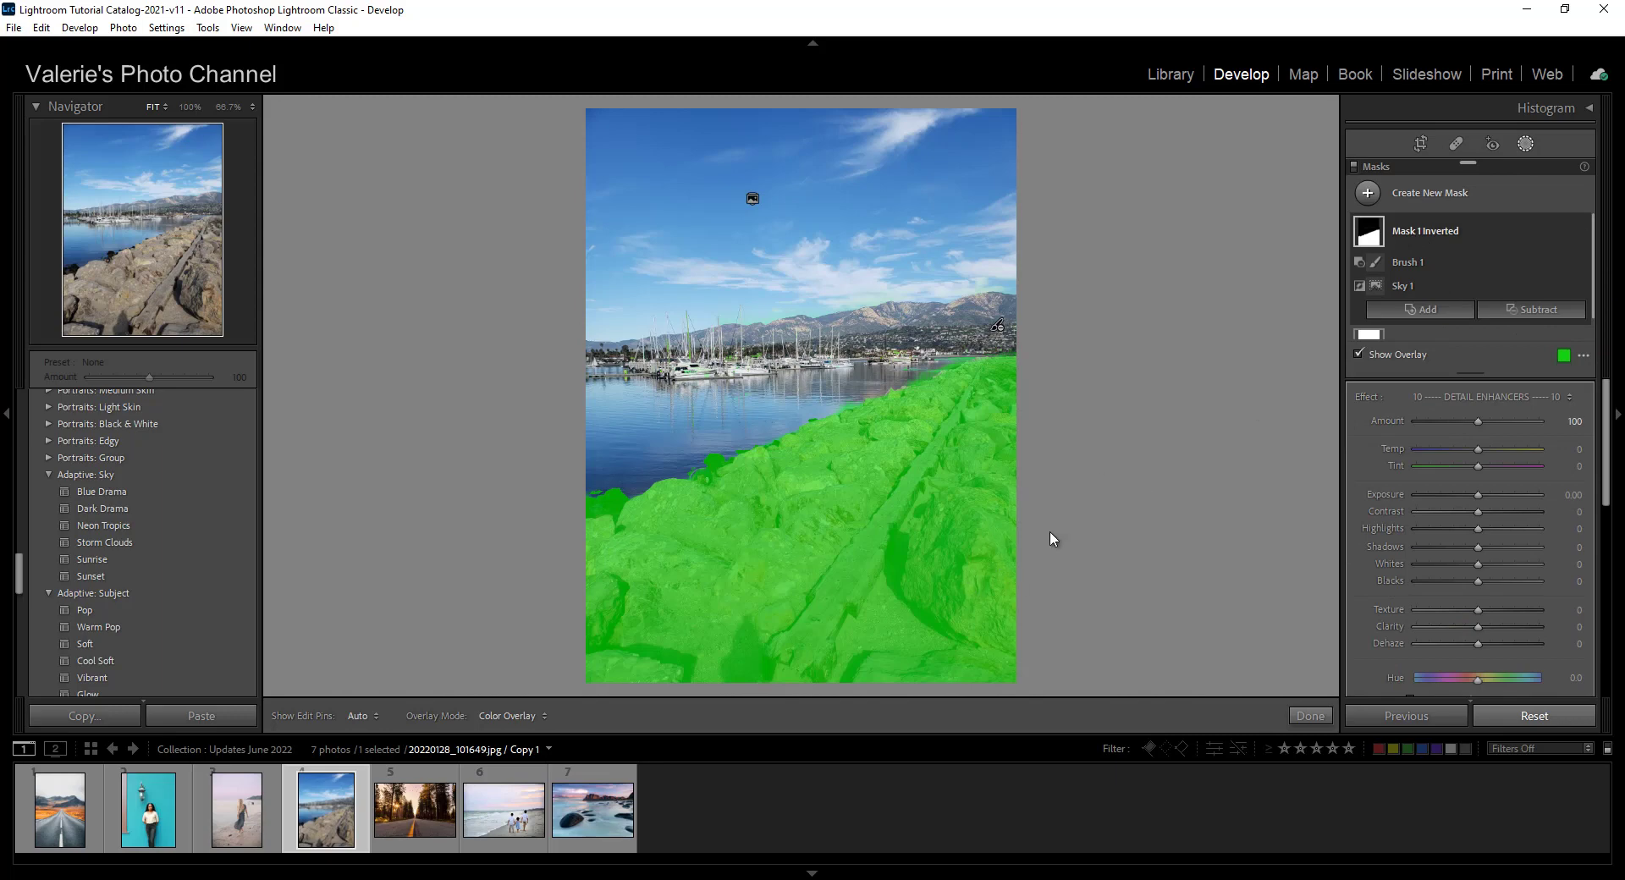
scroll(1475, 258, "down", 1)
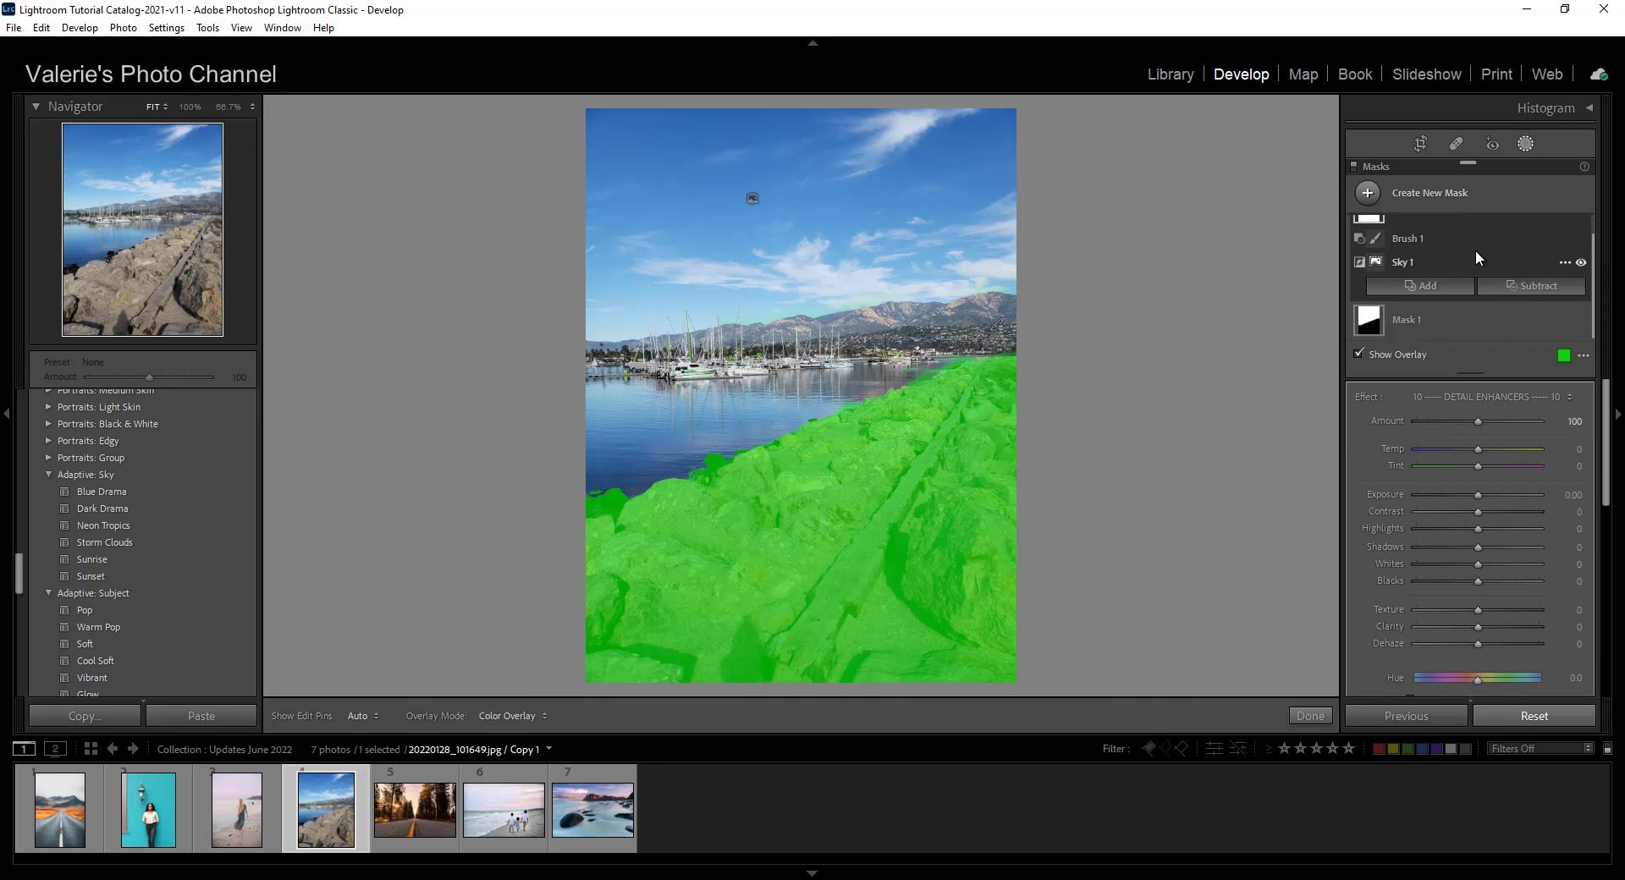
Reselect the original Mask 1 in the masks panel.
left_click(1375, 325)
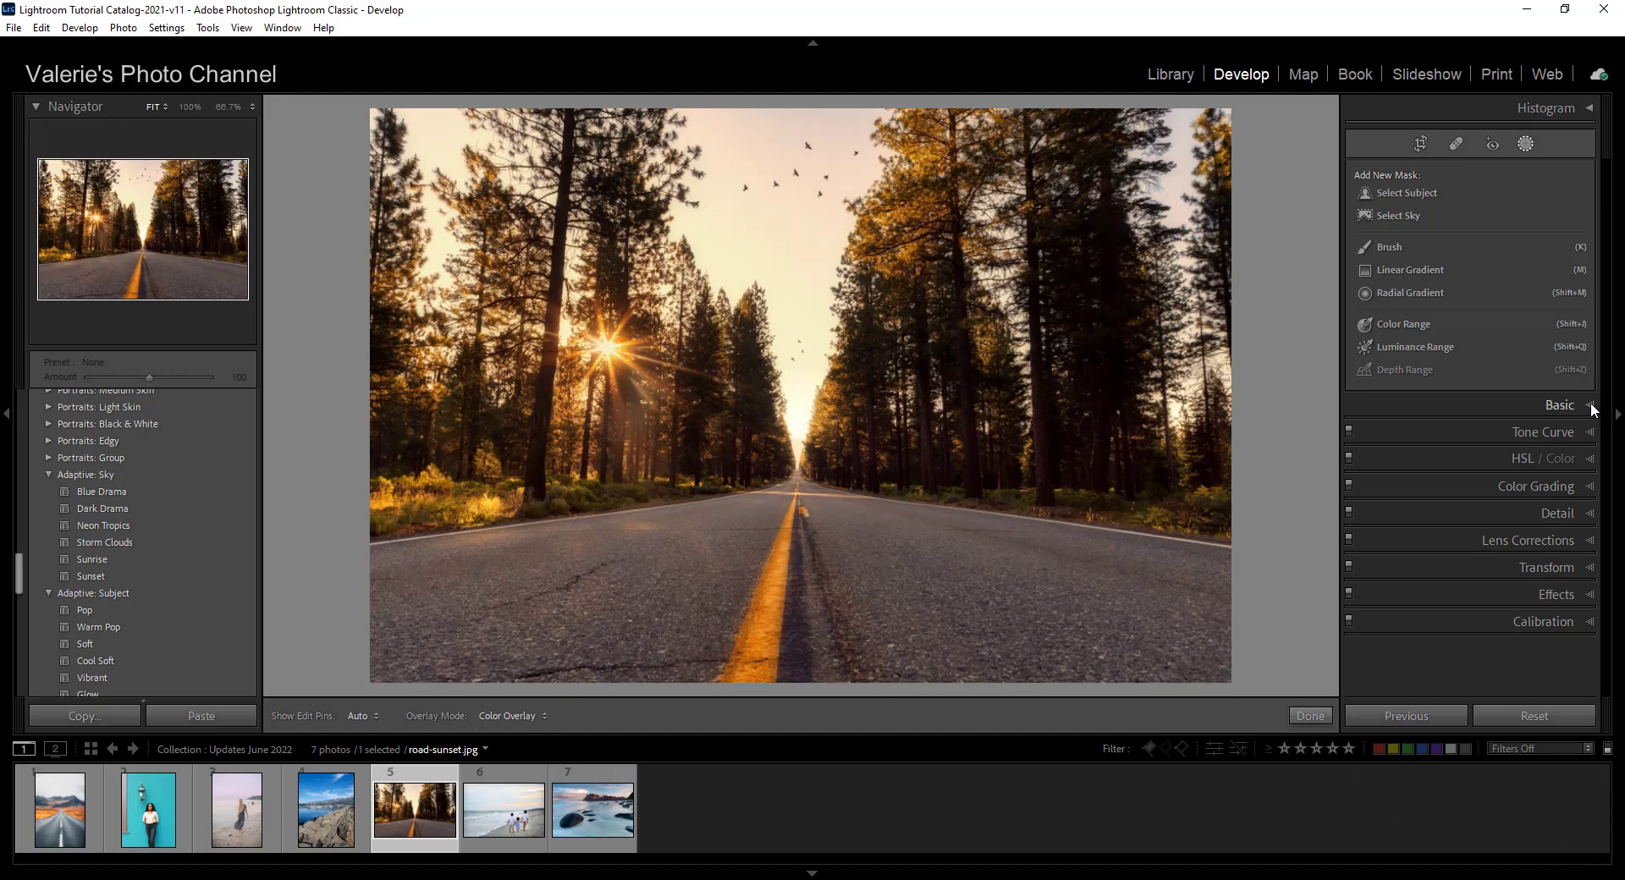
Mask the road photo's sky with Select Sky and set Tint 59, Clarity 32, Noise 68.
left_click(1415, 214)
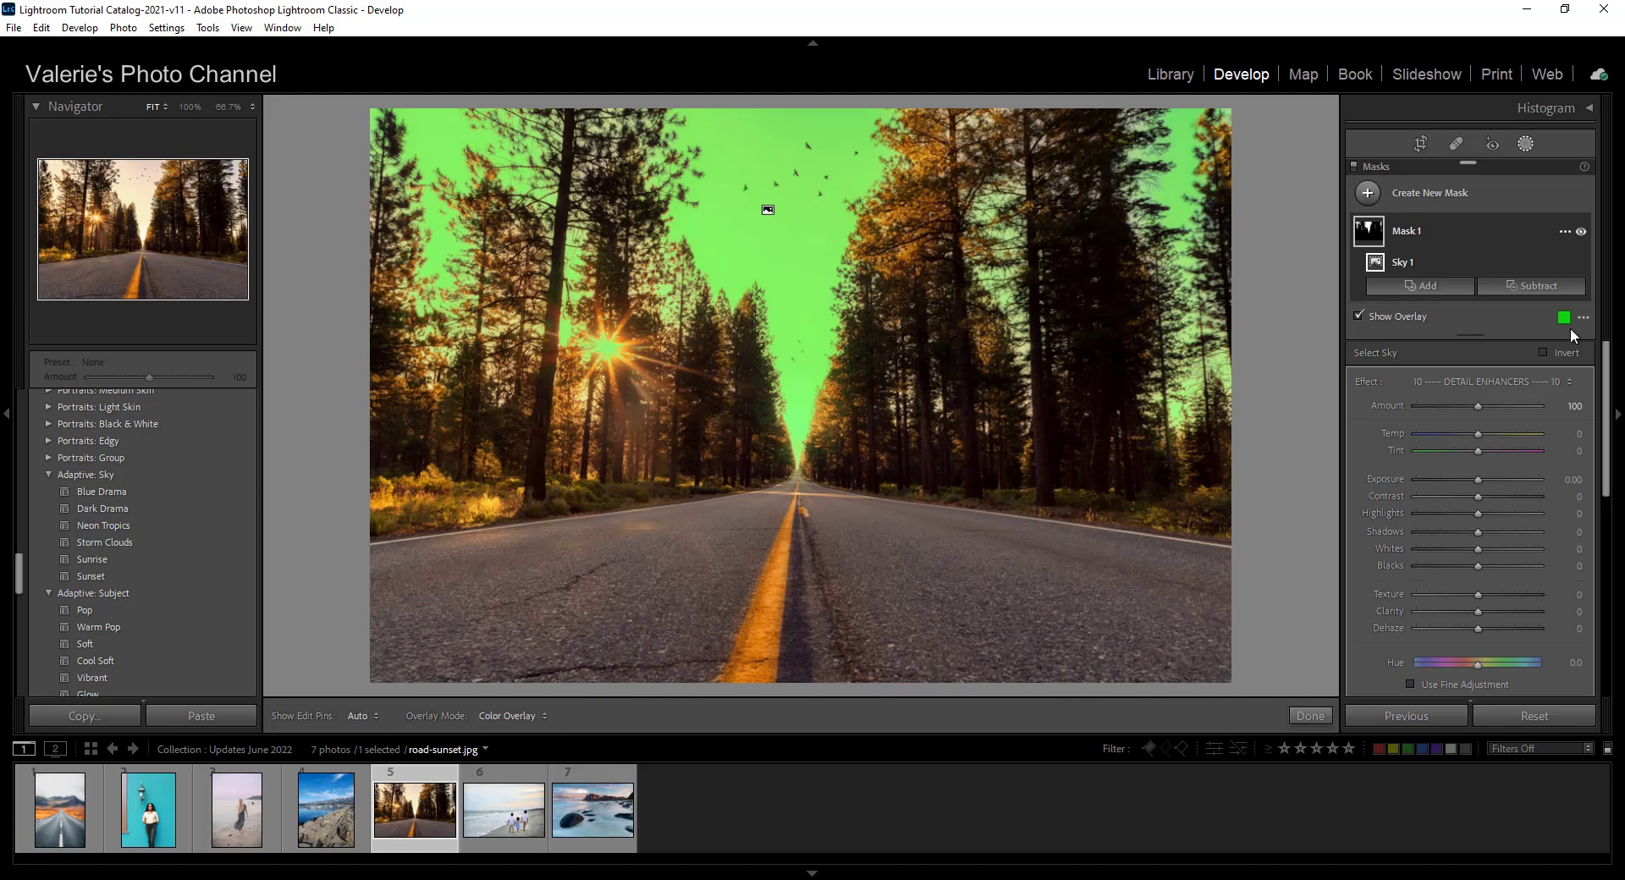
key("o")
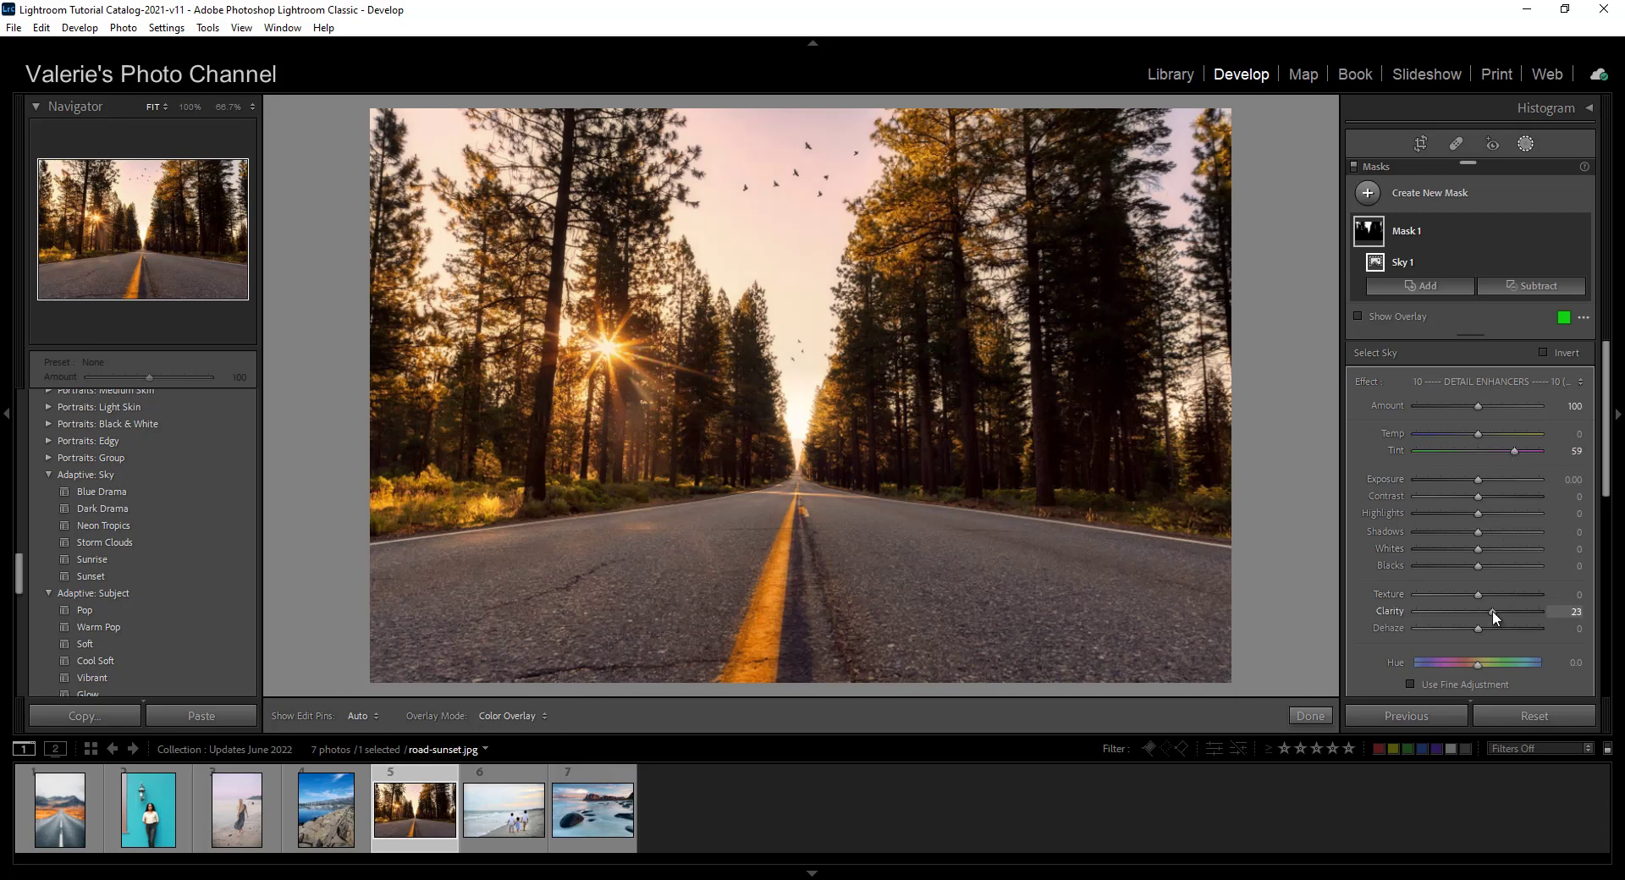
scroll(1513, 639, "down", 4)
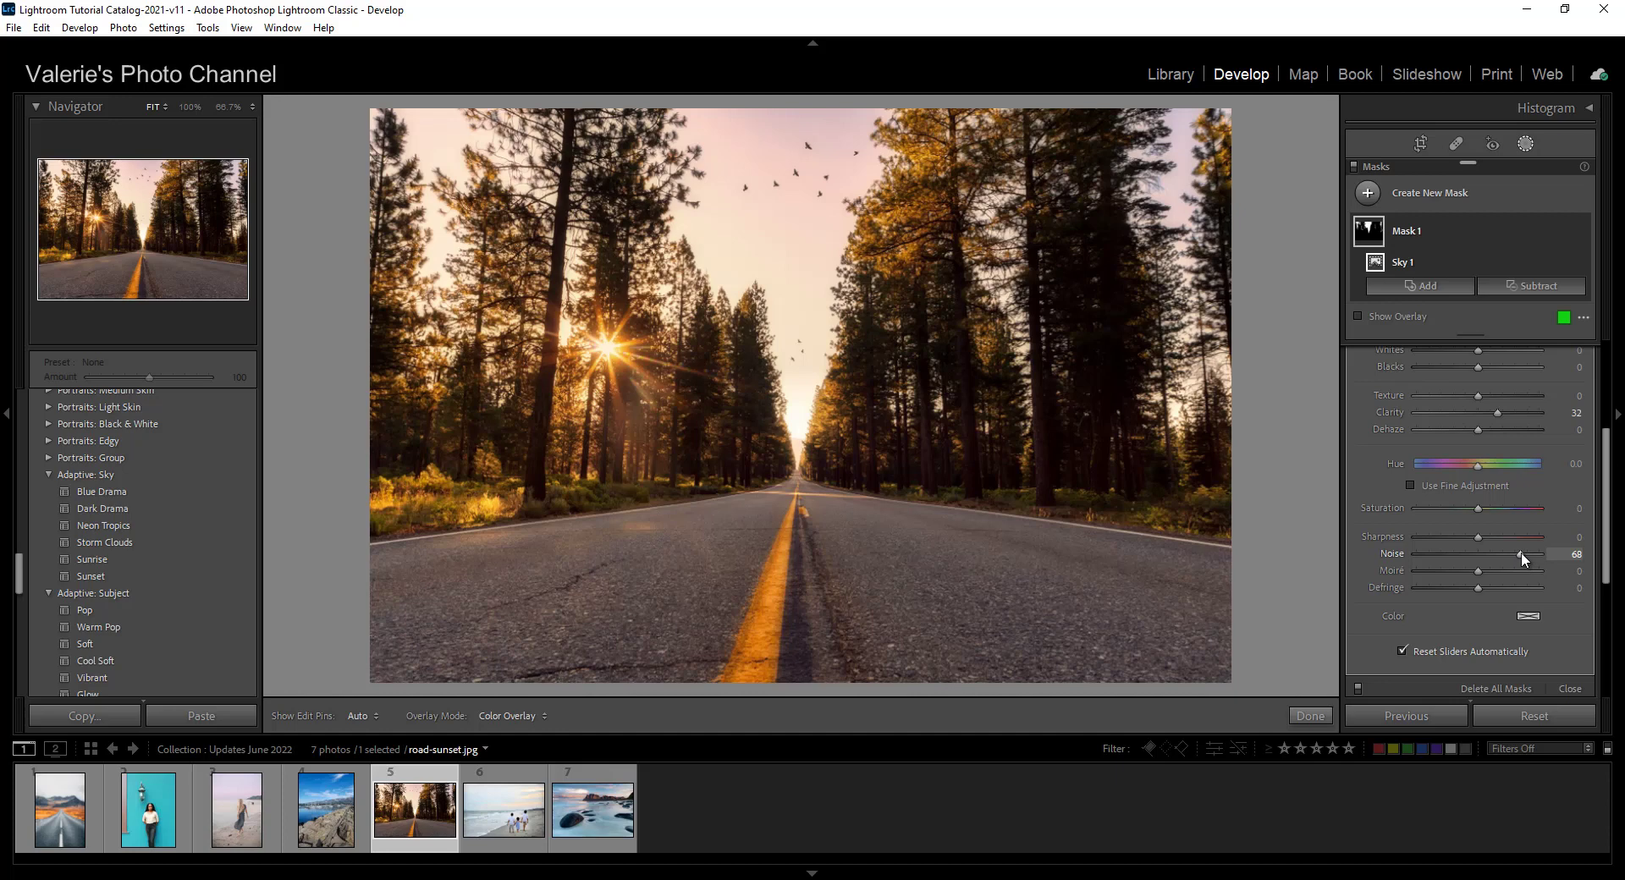
Copy the road photo's Masking settings, including Mask 1, via Copy Settings.
left_click(98, 716)
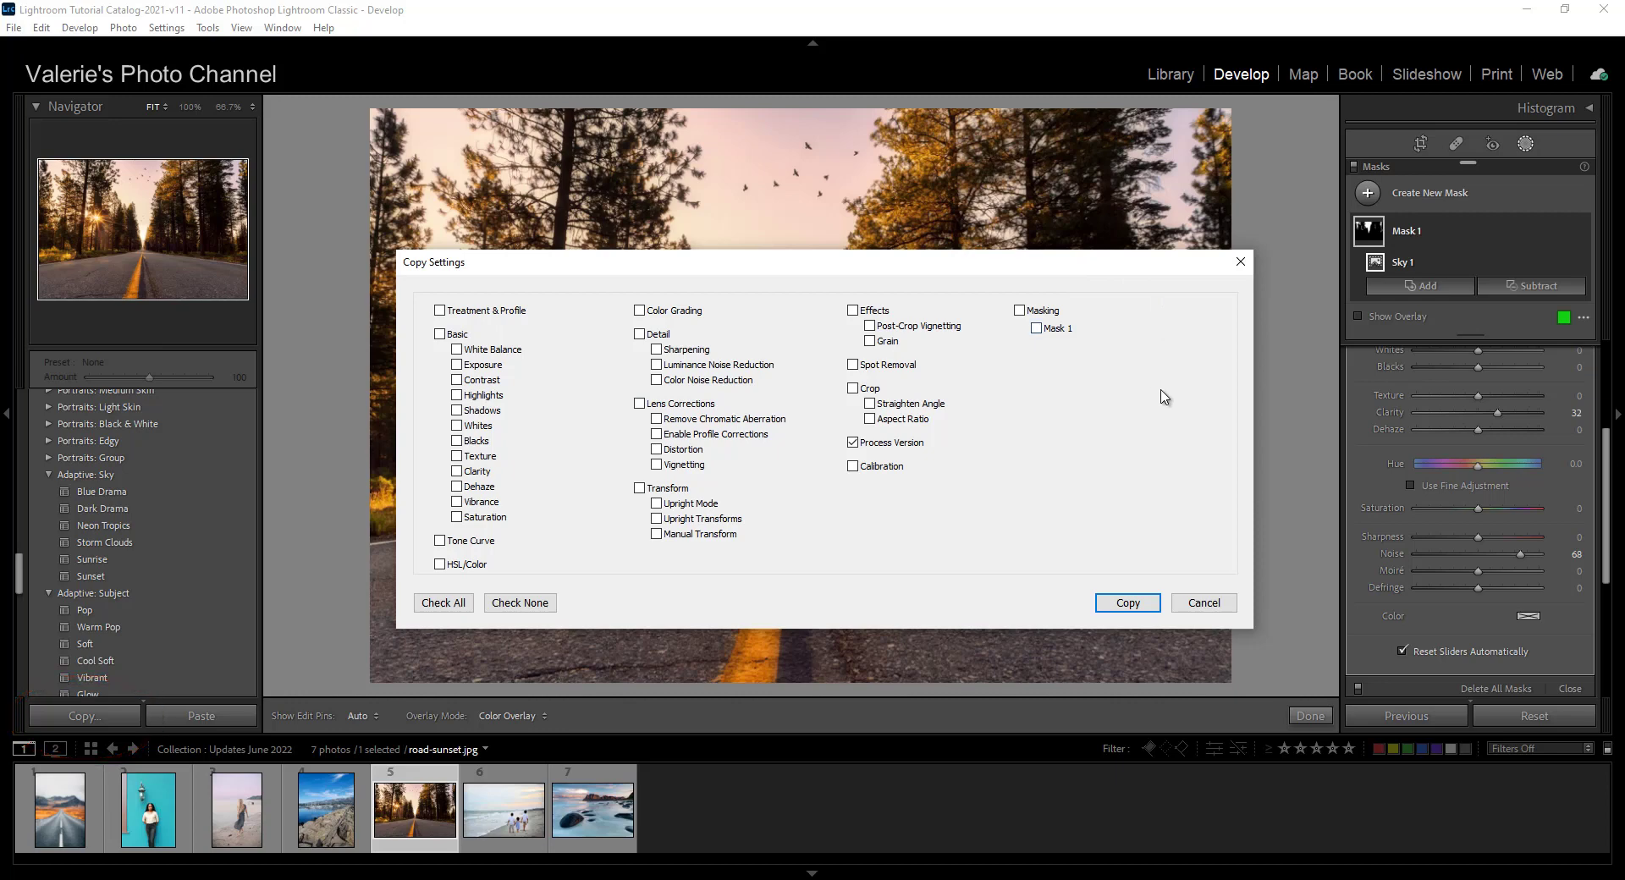
left_click(1020, 311)
left_click(1129, 604)
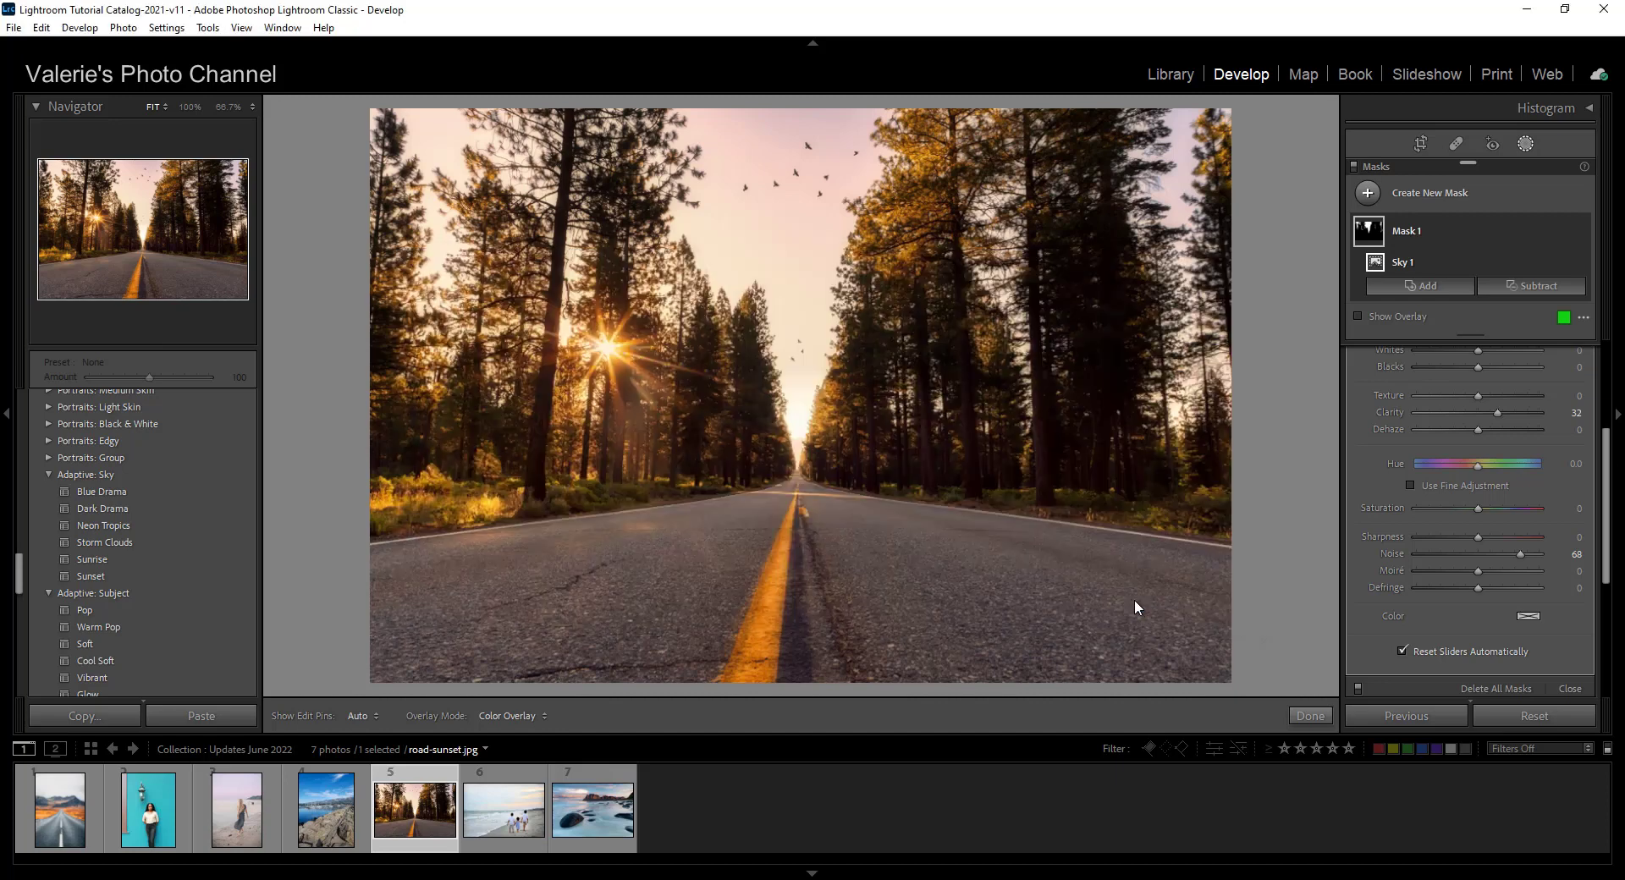
Paste the copied sky mask onto children-1439383_1920.jpg, then compare it against the road-sunset photo.
left_click(508, 821)
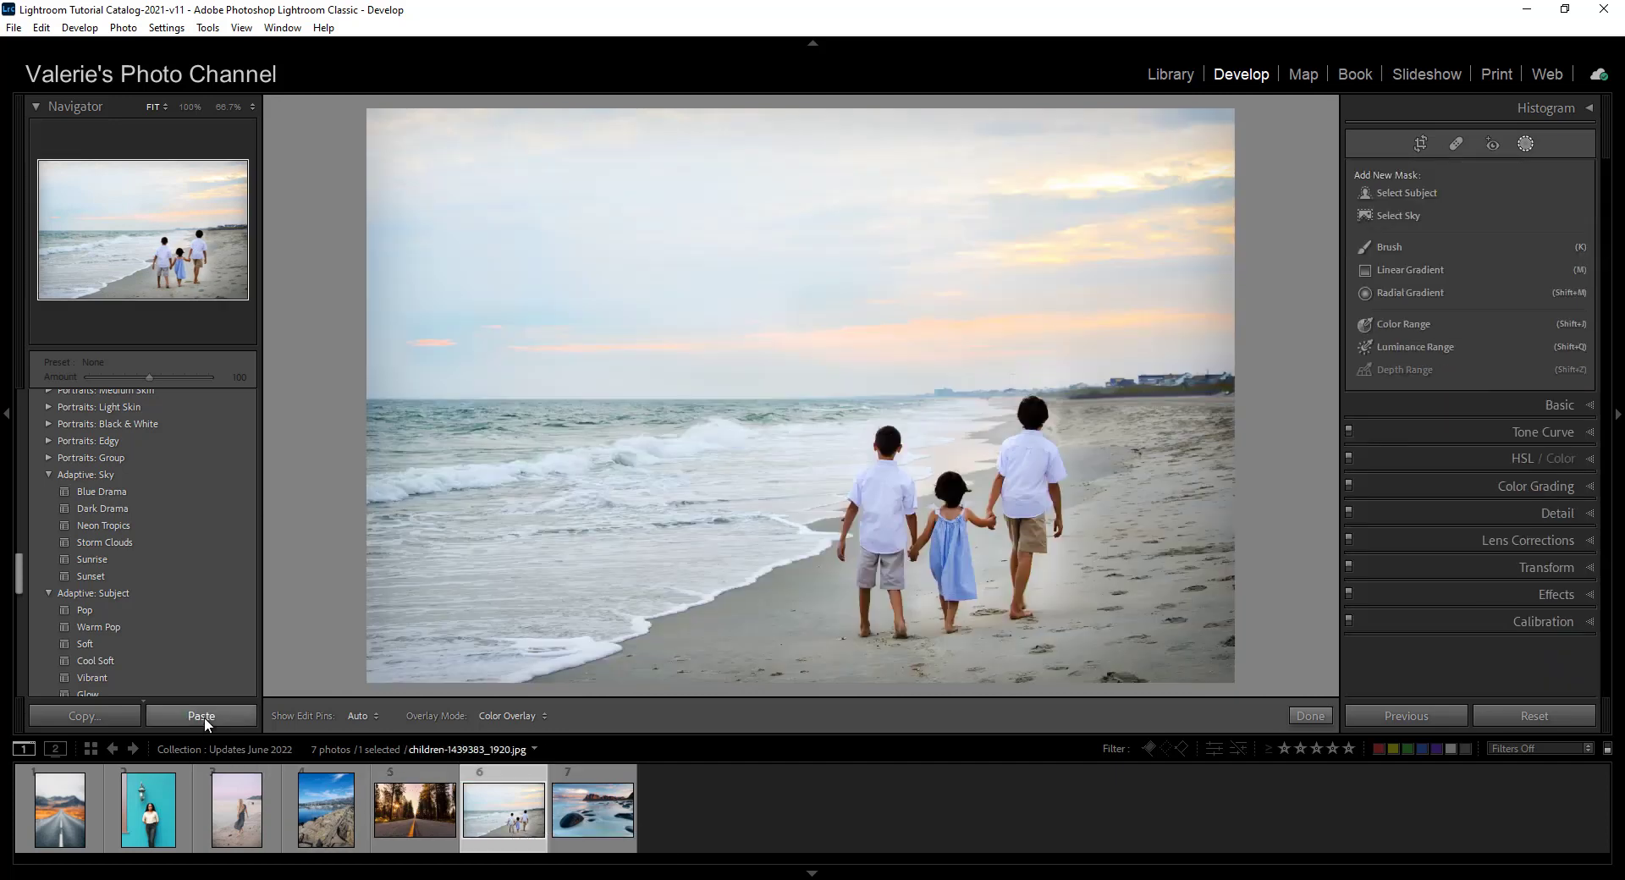
left_click(205, 717)
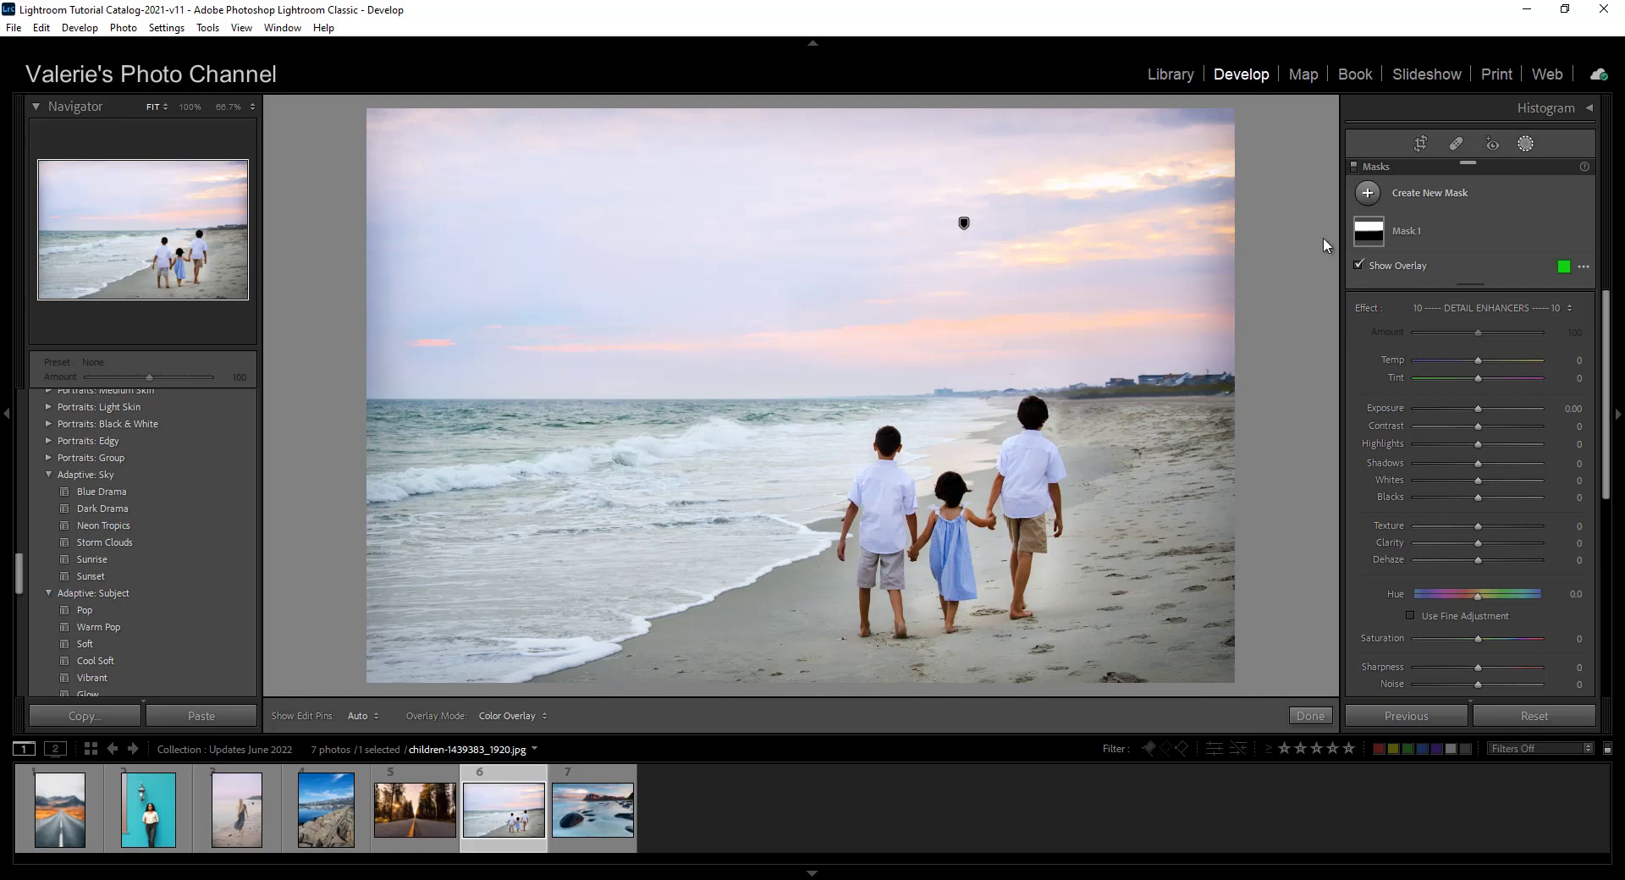
mouse_move(1374, 235)
left_click(417, 825)
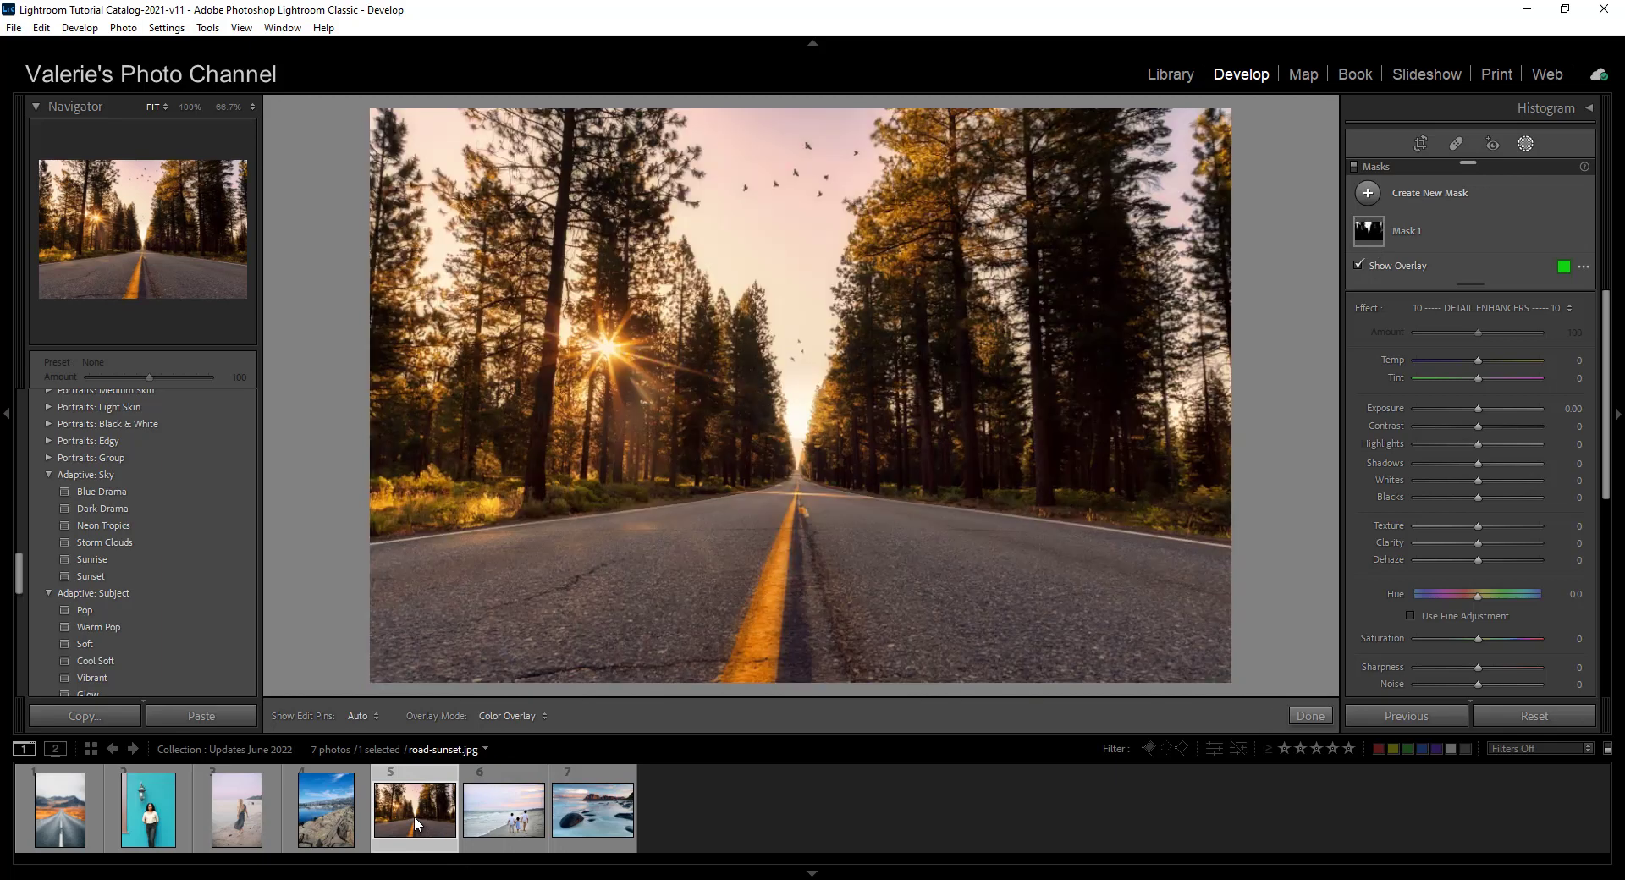
left_click(489, 827)
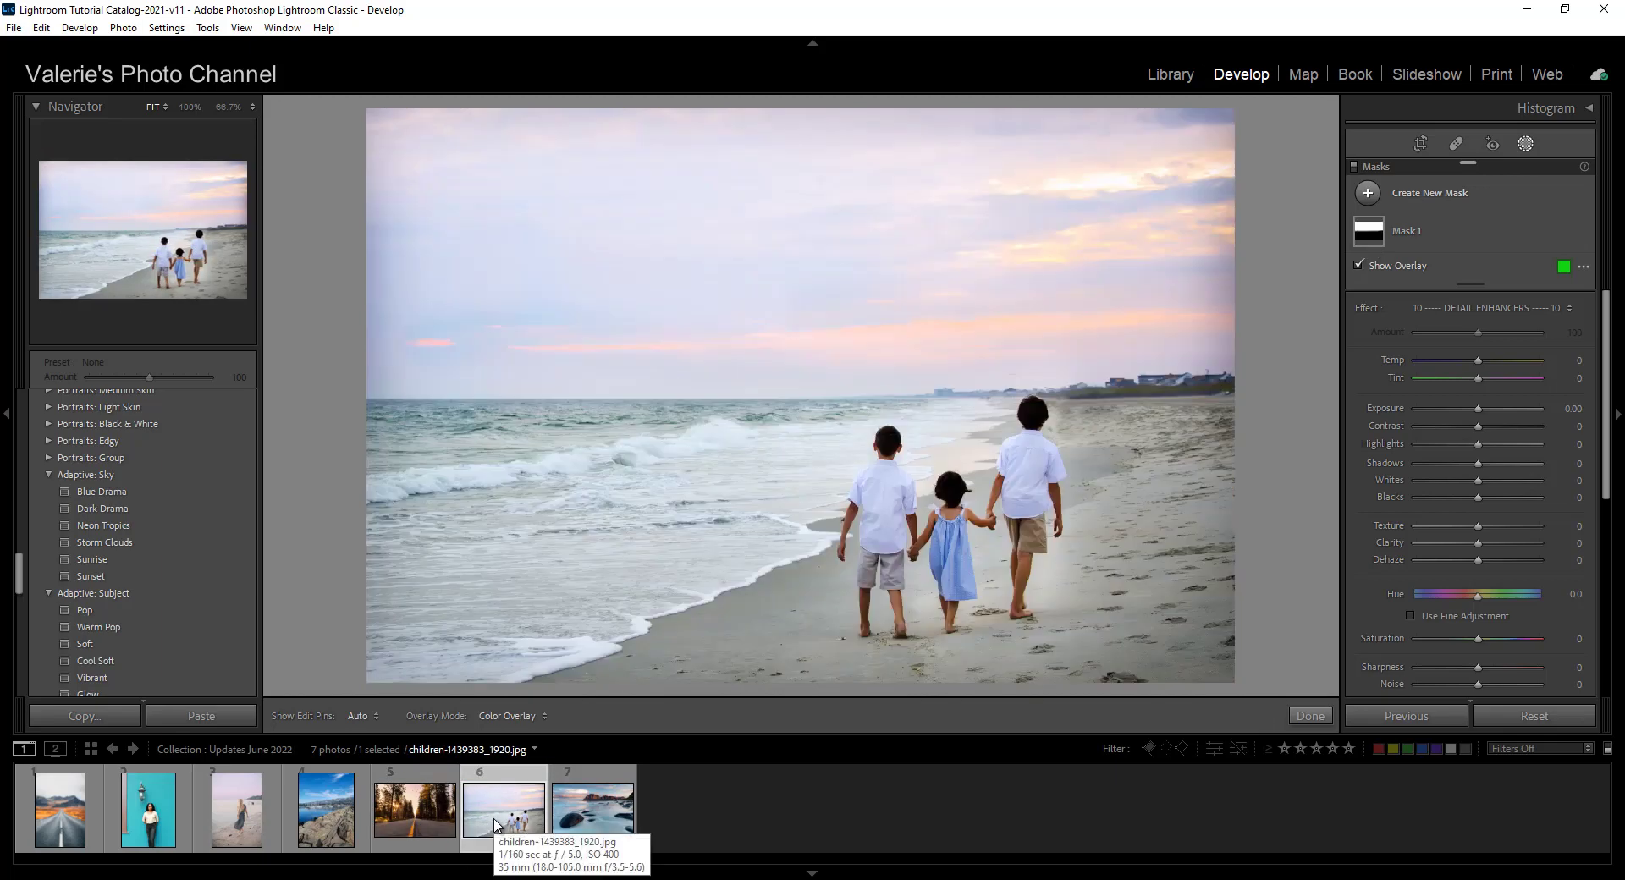
Paste the copied sky-mask settings onto the rocky-shore photo beach-4593705_1920.jpg.
left_click(605, 824)
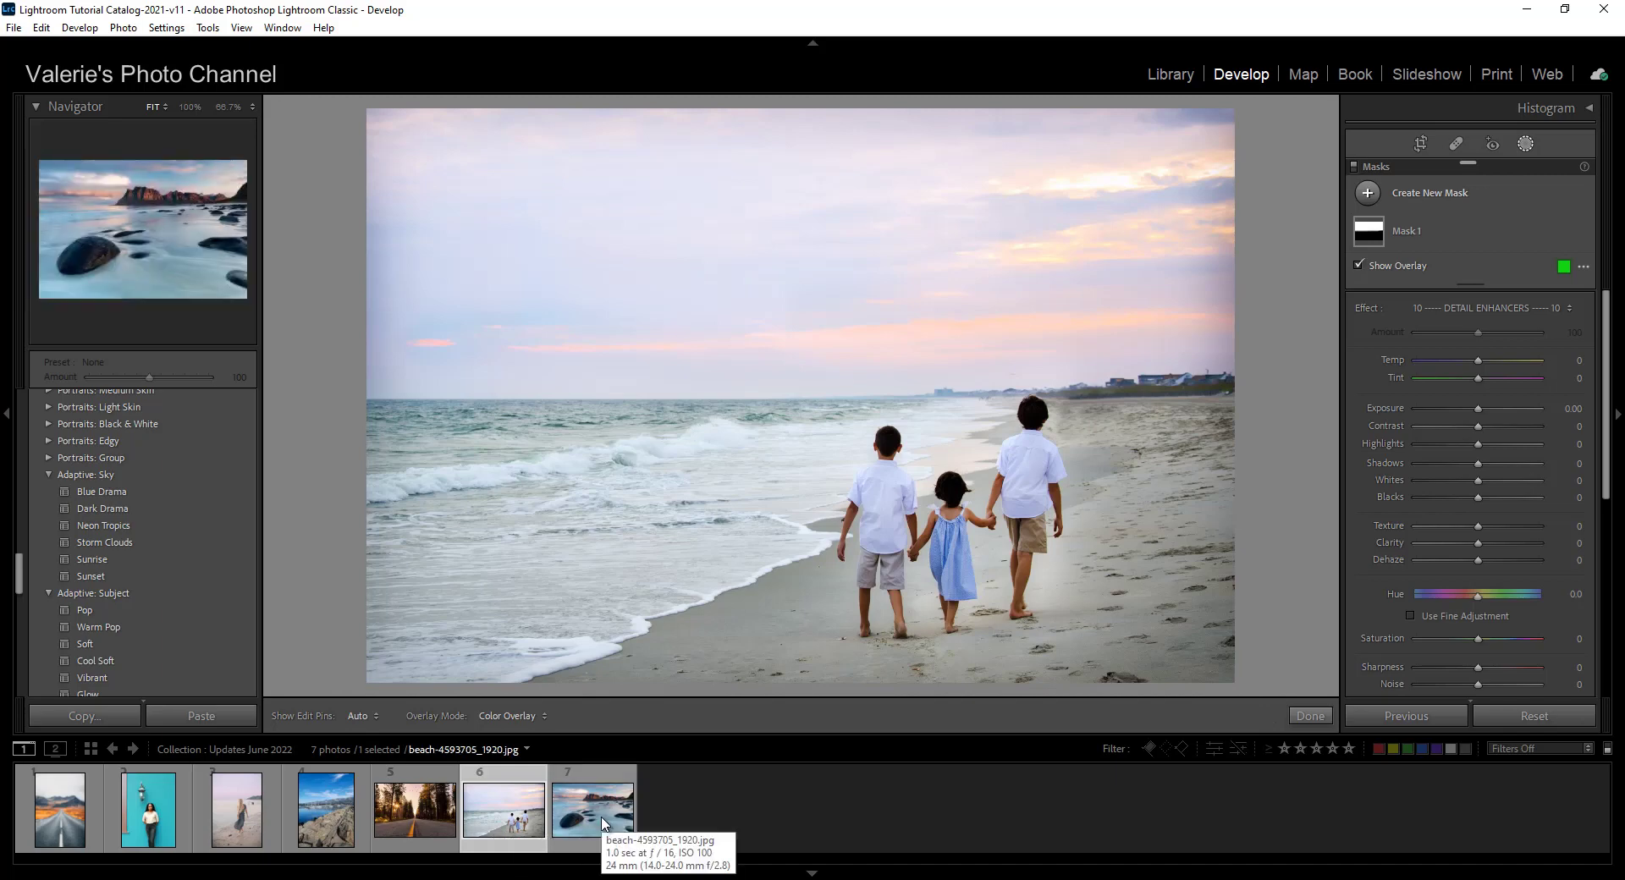
left_click(604, 823)
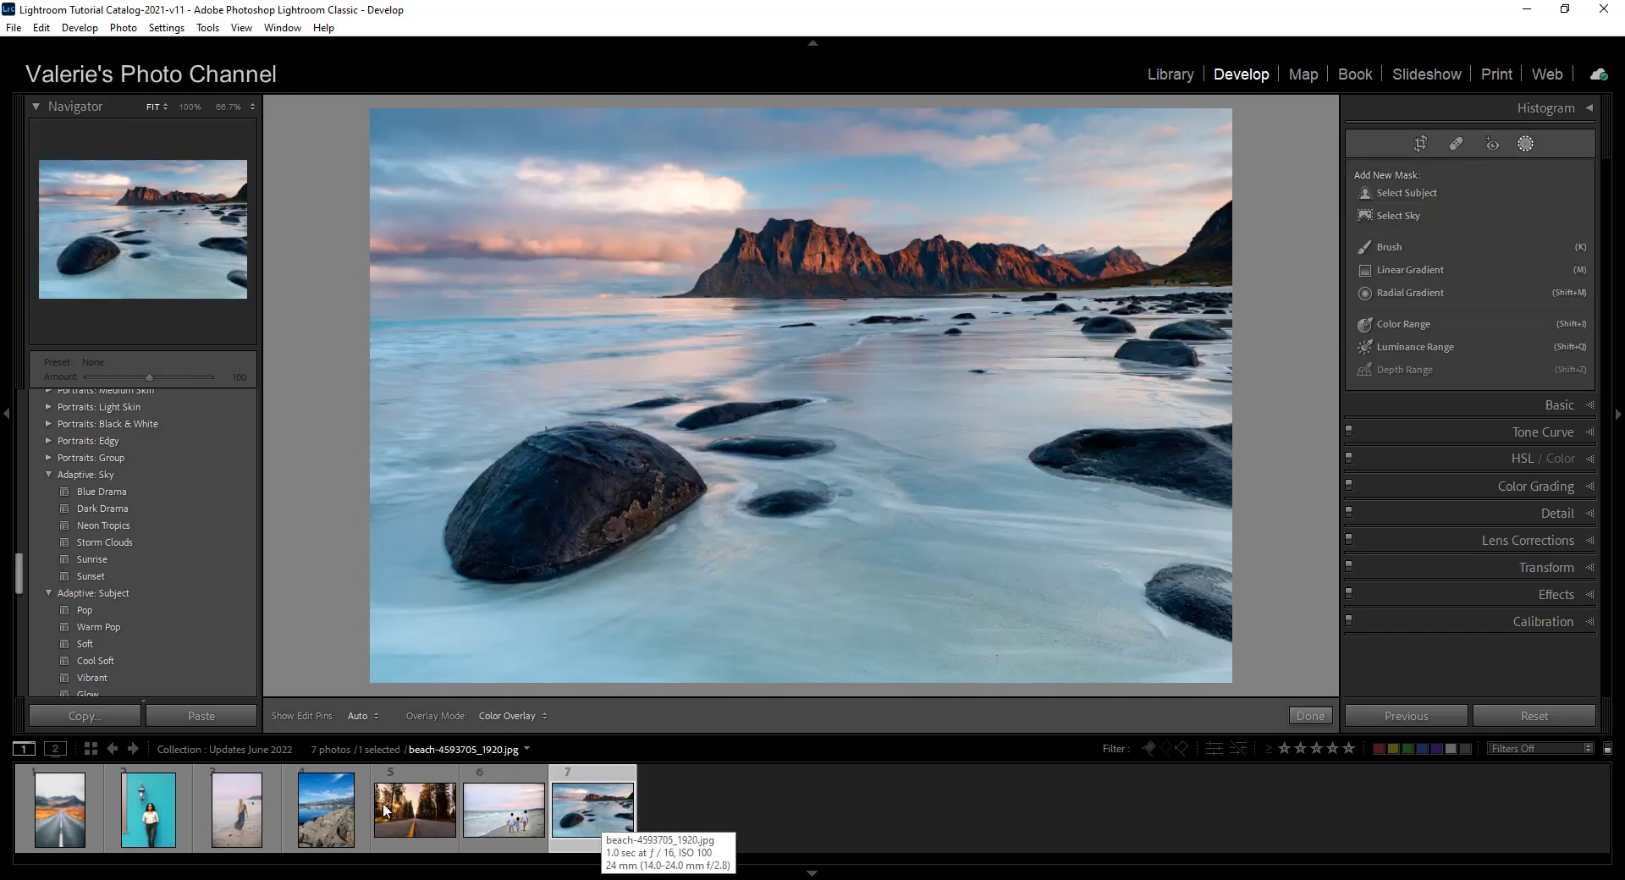
left_click(199, 717)
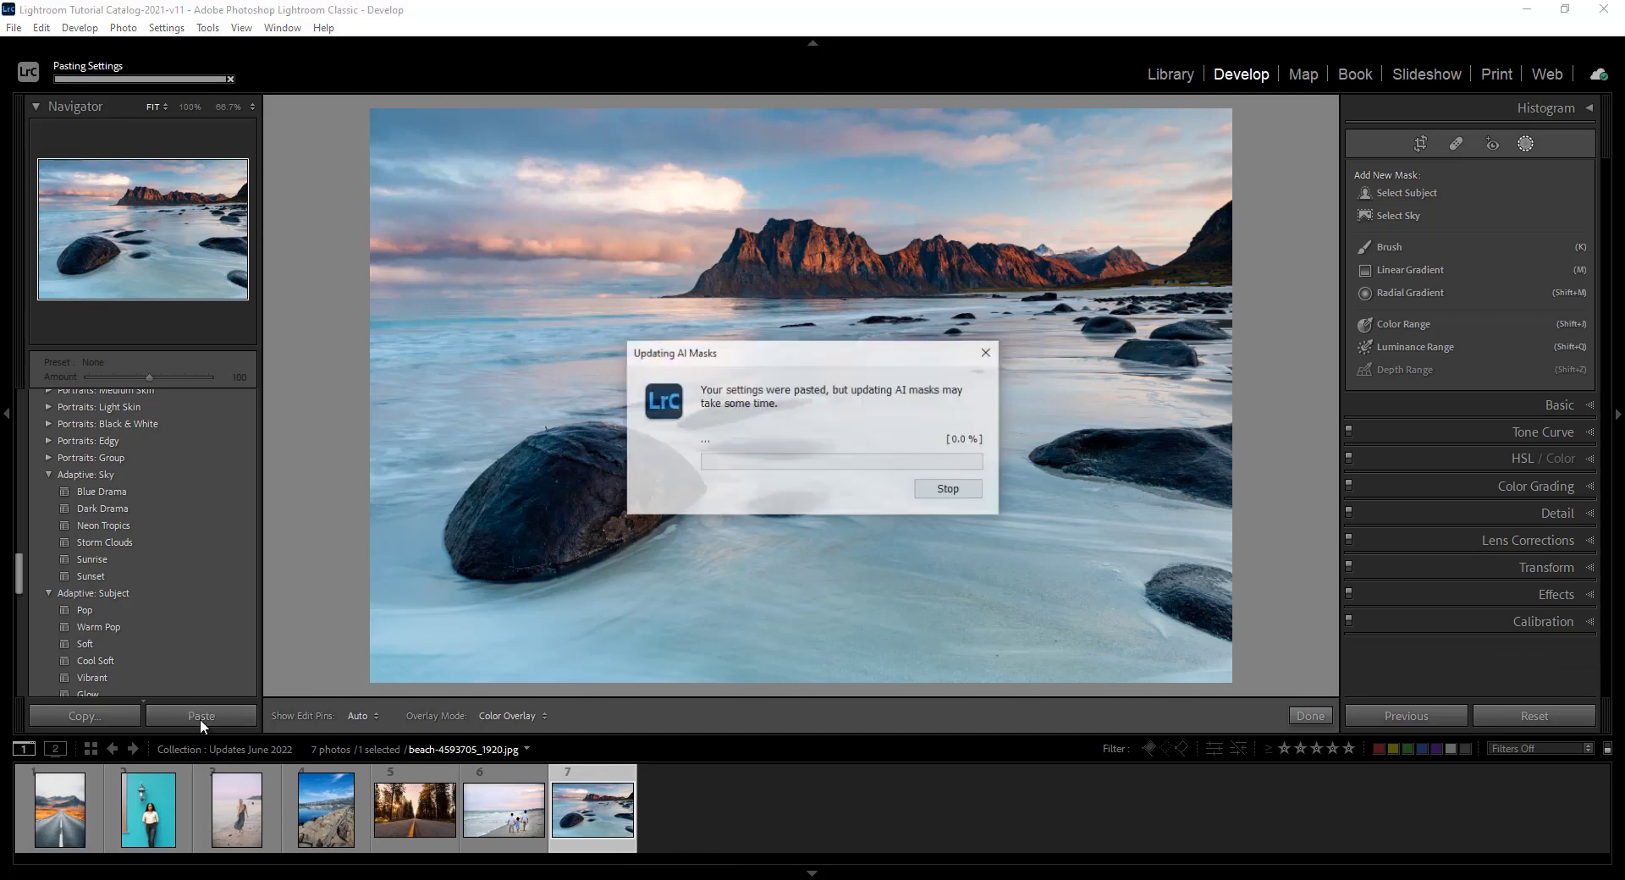